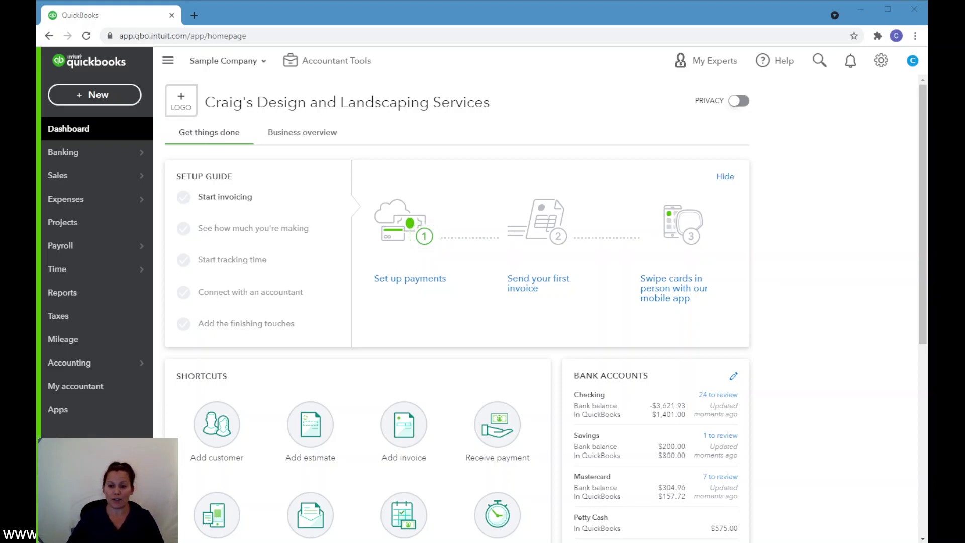
Step: Open the chart of accounts and examine the new account form for a Cash on hand bank account, closing it without saving
left_click(867, 144)
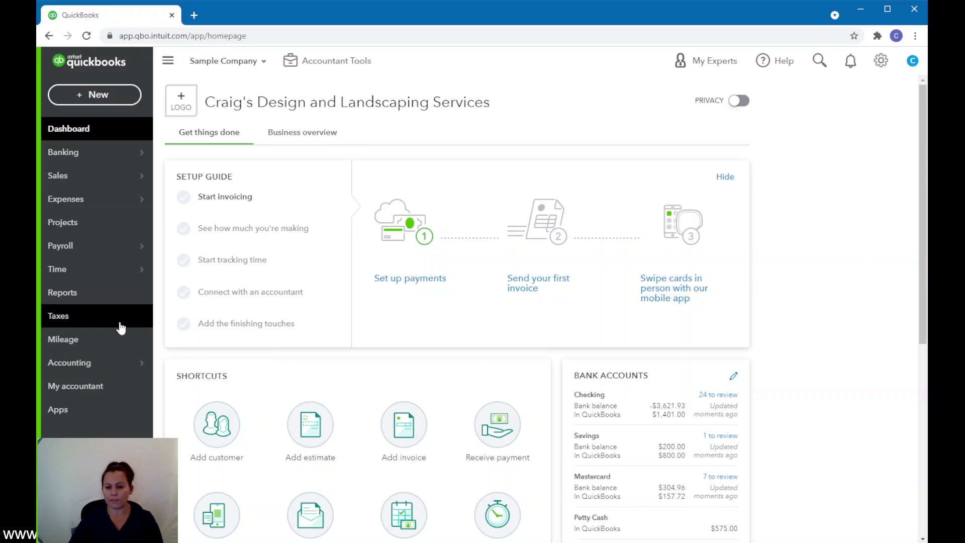
mouse_move(107, 366)
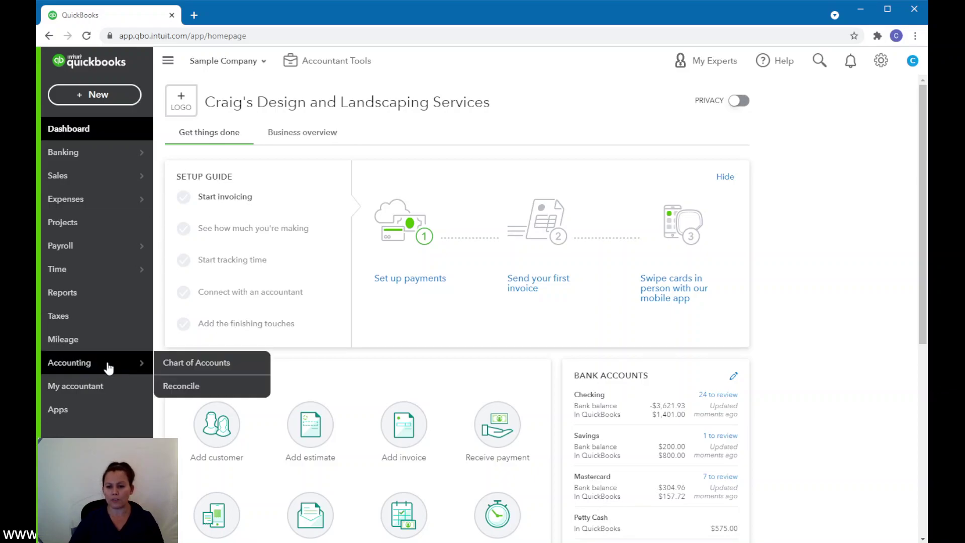
left_click(220, 371)
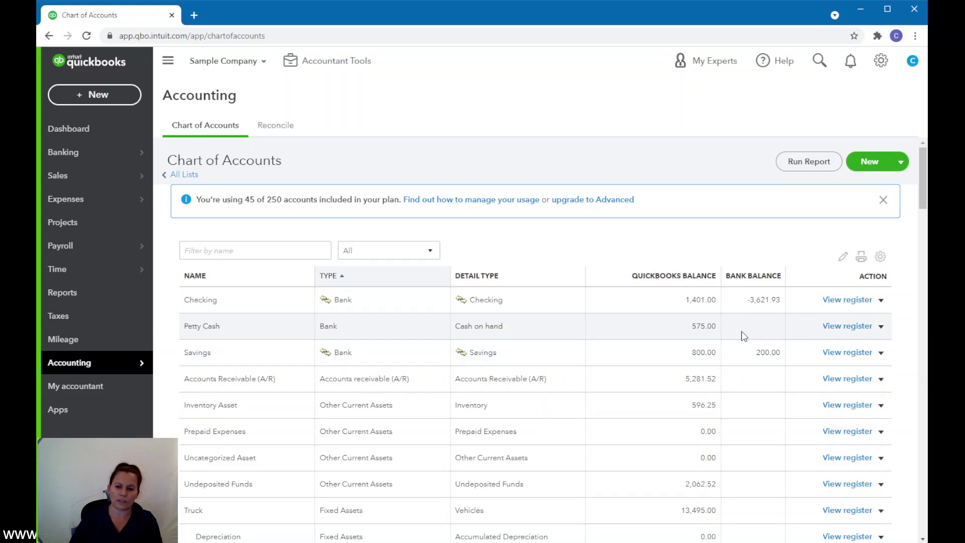
left_click(869, 161)
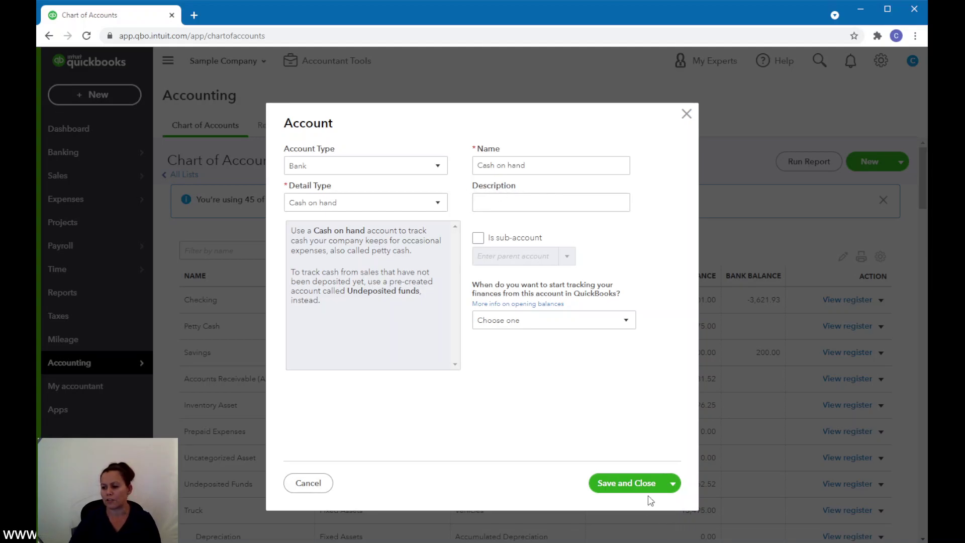
left_click(686, 114)
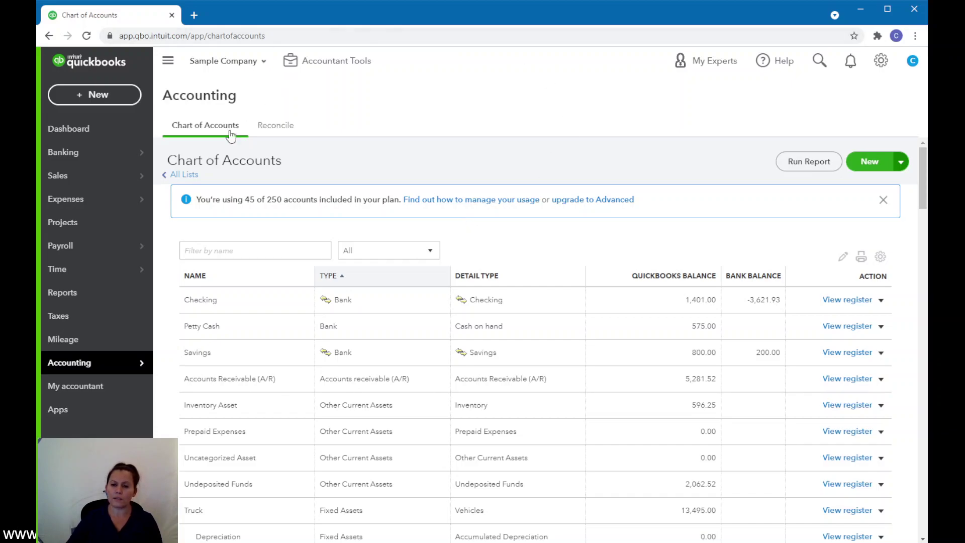
Step: Examine a new bank deposit form for the Petty Cash account, including its payments, added funds and cash back sections, and close it
mouse_move(104, 161)
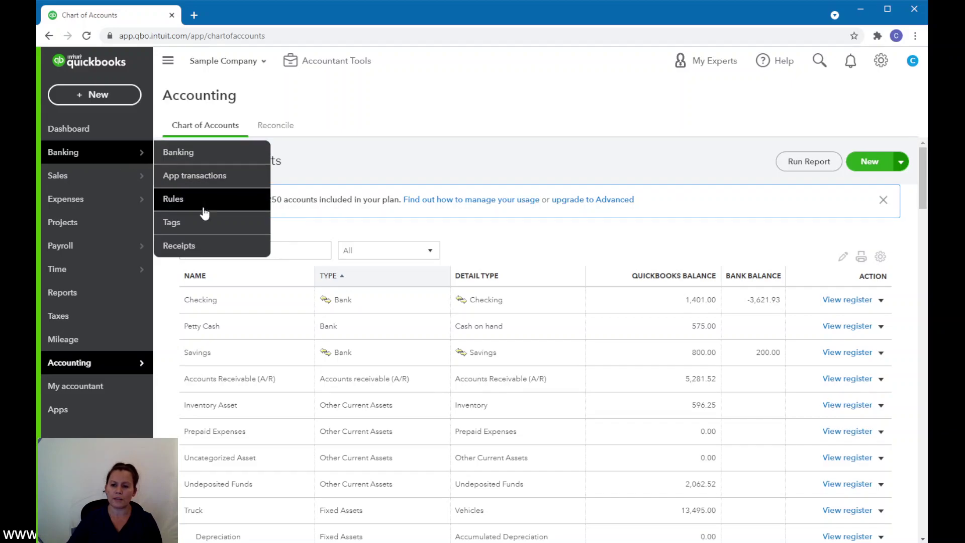
left_click(196, 176)
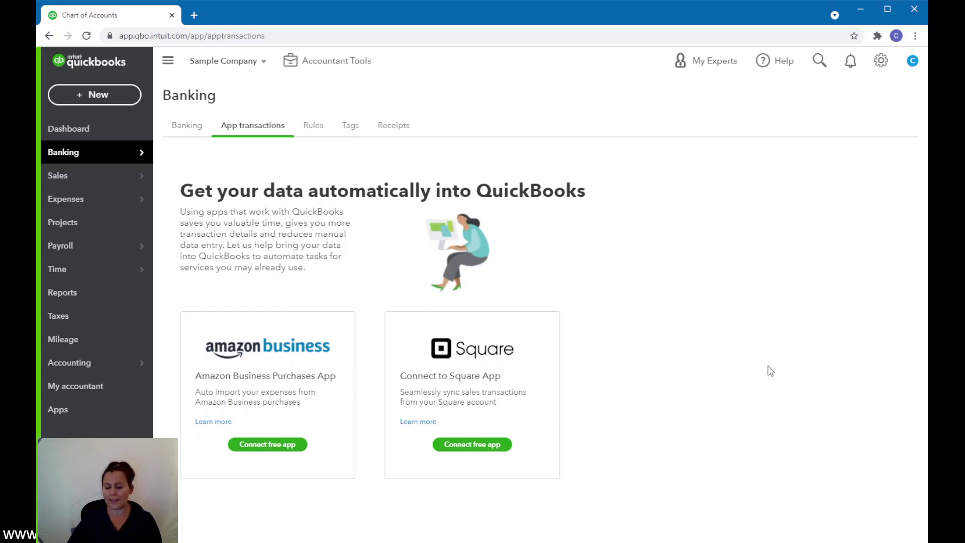
left_click(79, 95)
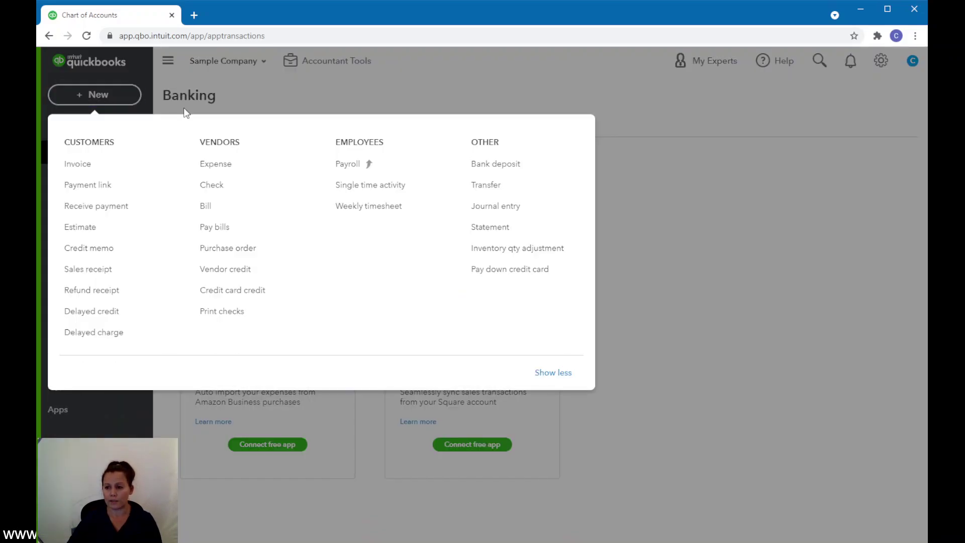
left_click(510, 170)
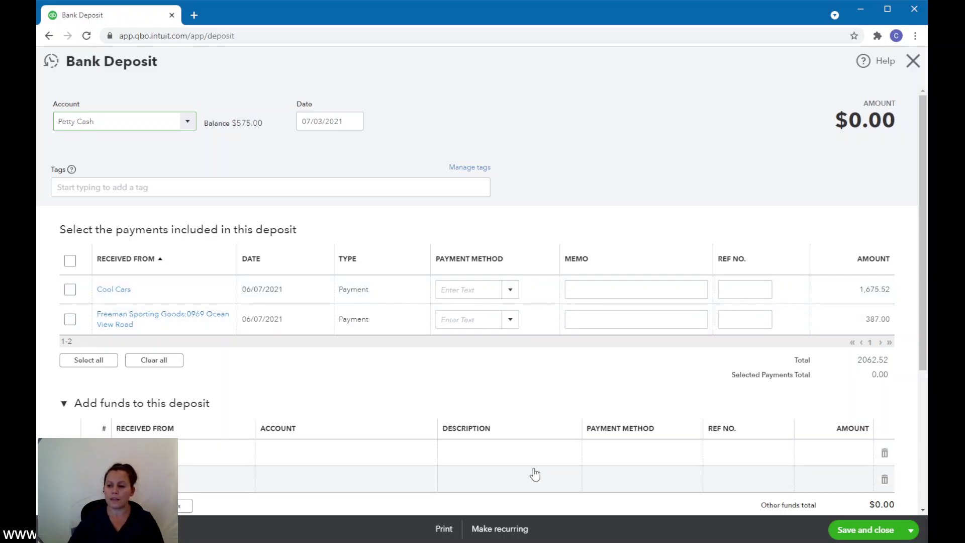
scroll(853, 354, "down", 4)
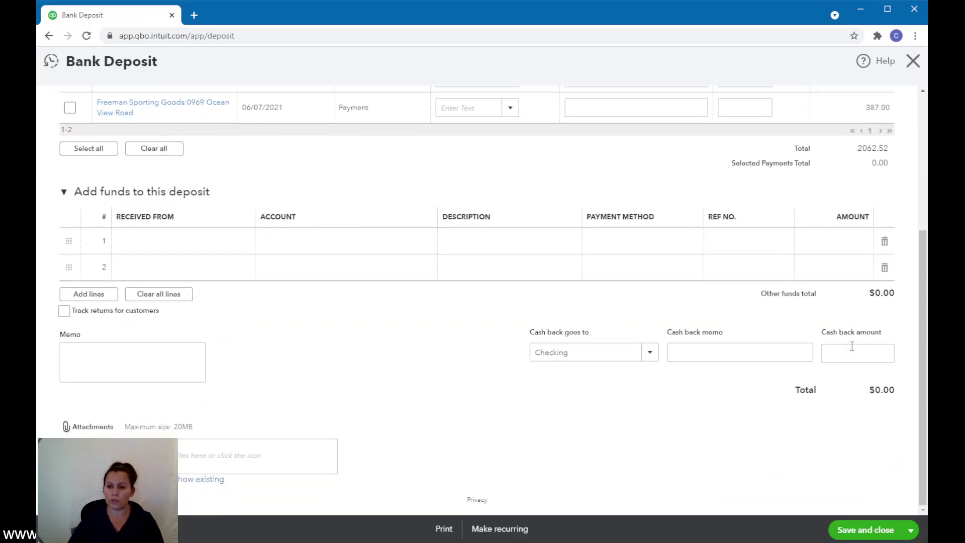
scroll(853, 353, "up", 4)
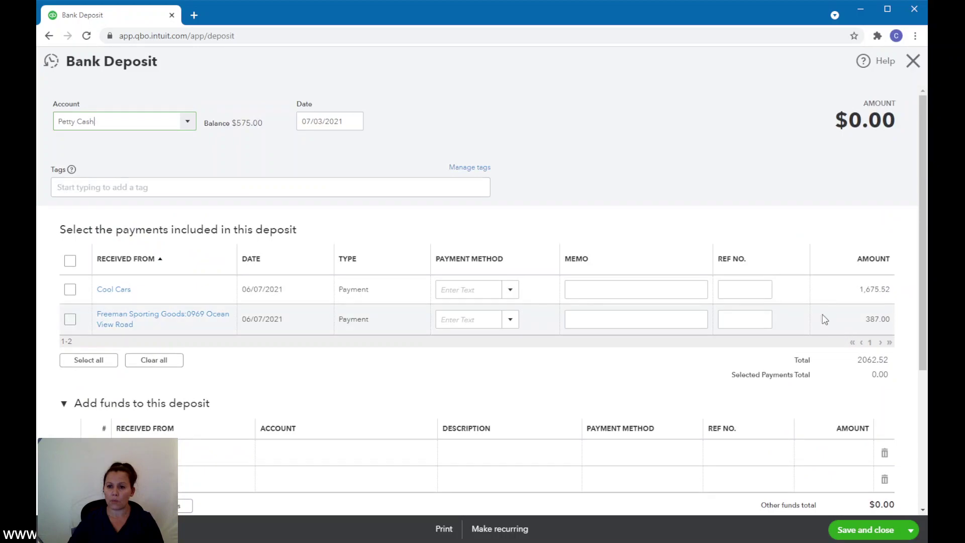
left_click(188, 122)
left_click(188, 126)
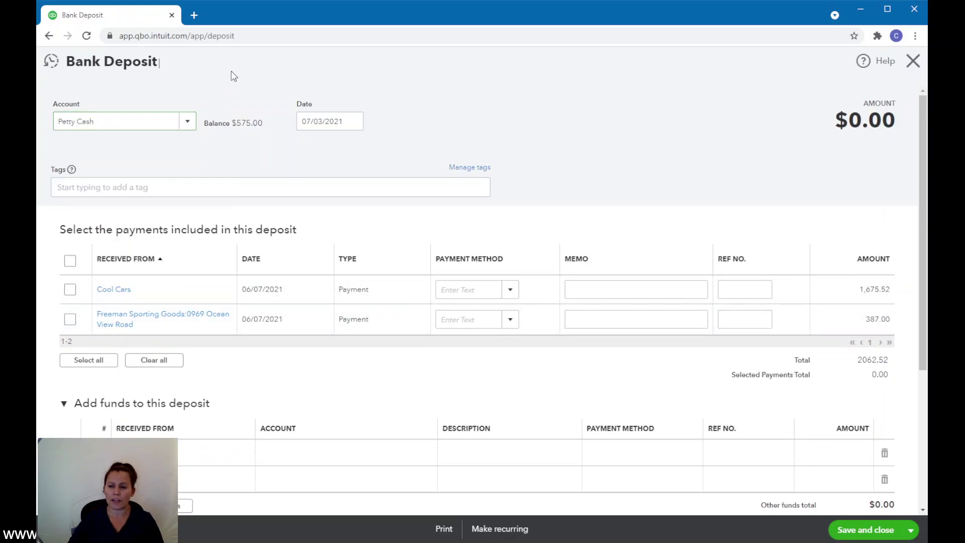
scroll(916, 272, "down", 5)
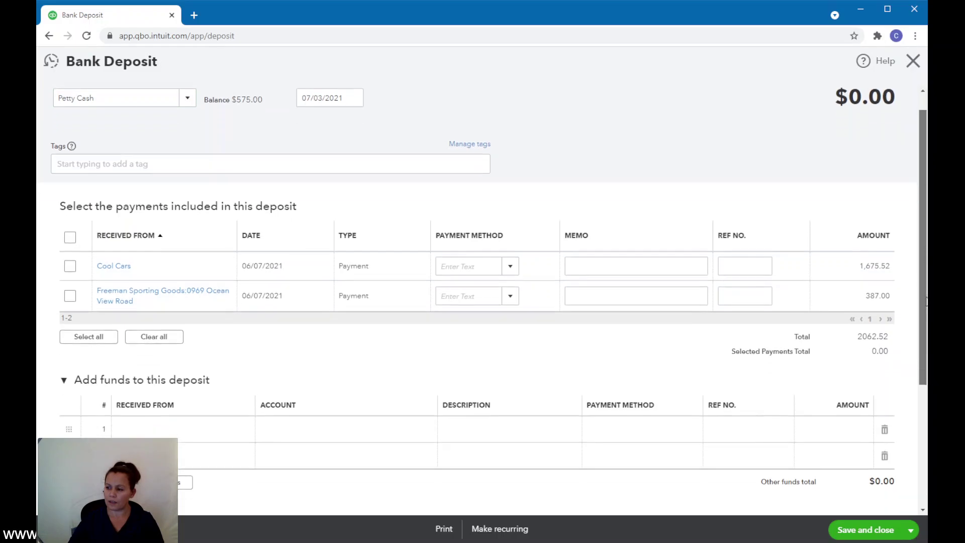
left_click(912, 59)
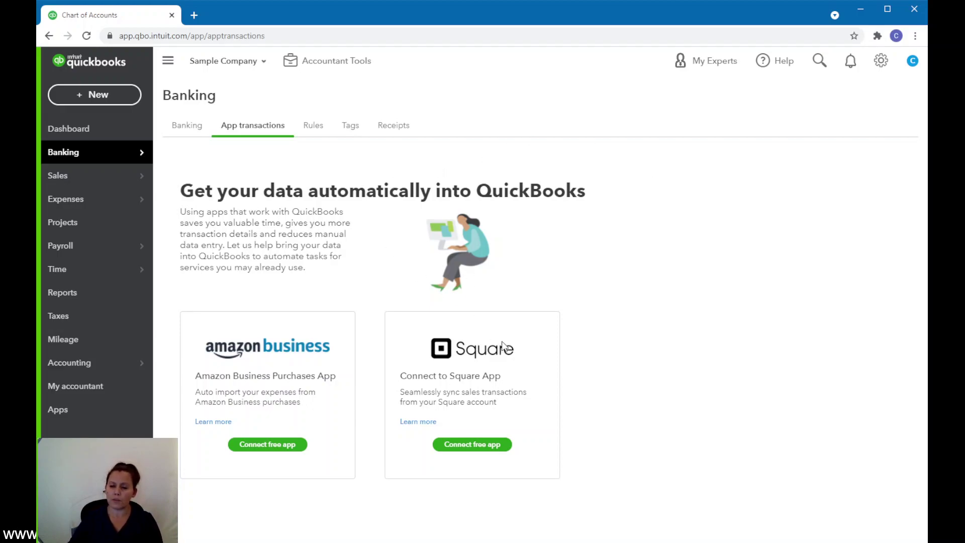
Step: View the Petty Cash register from the chart of accounts, dismiss the register tip, and return to the account list
mouse_move(88, 365)
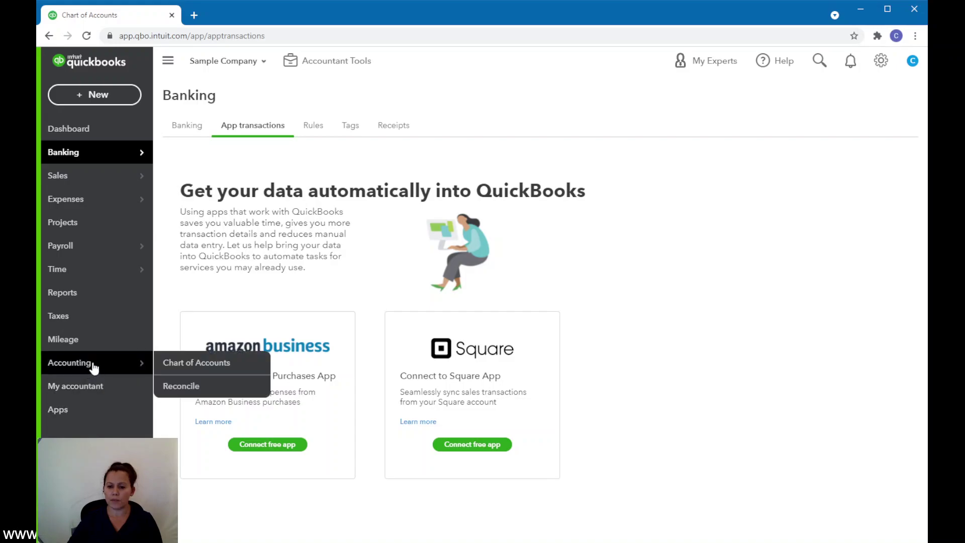
left_click(190, 366)
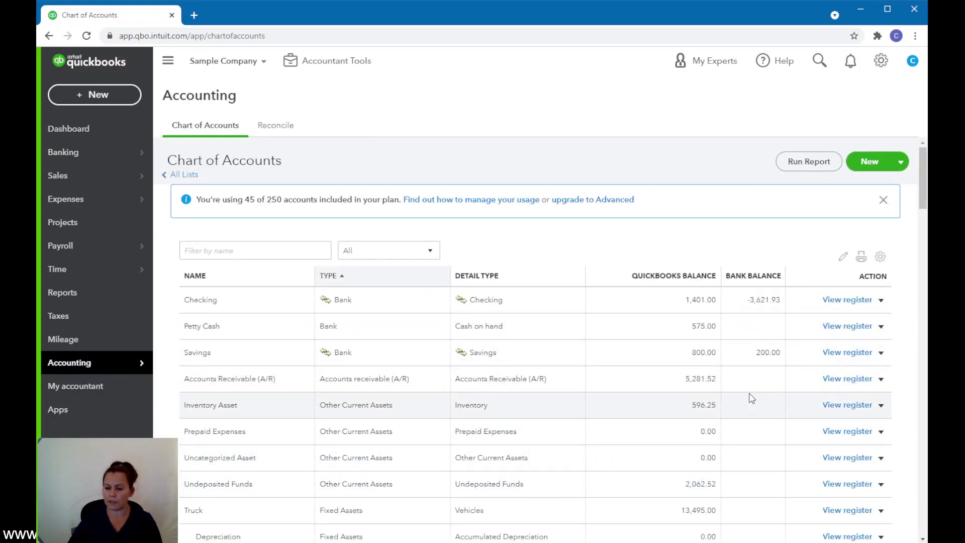
left_click(837, 328)
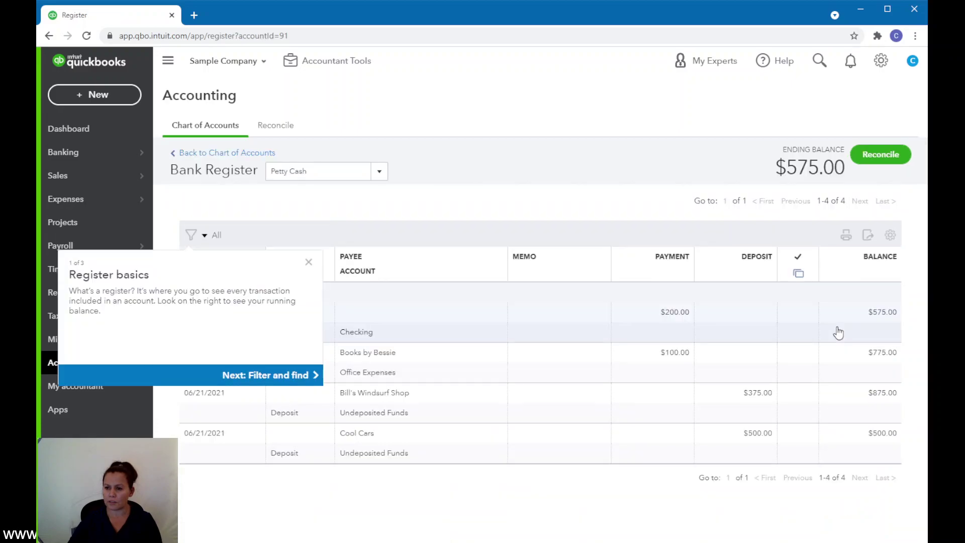
left_click(309, 263)
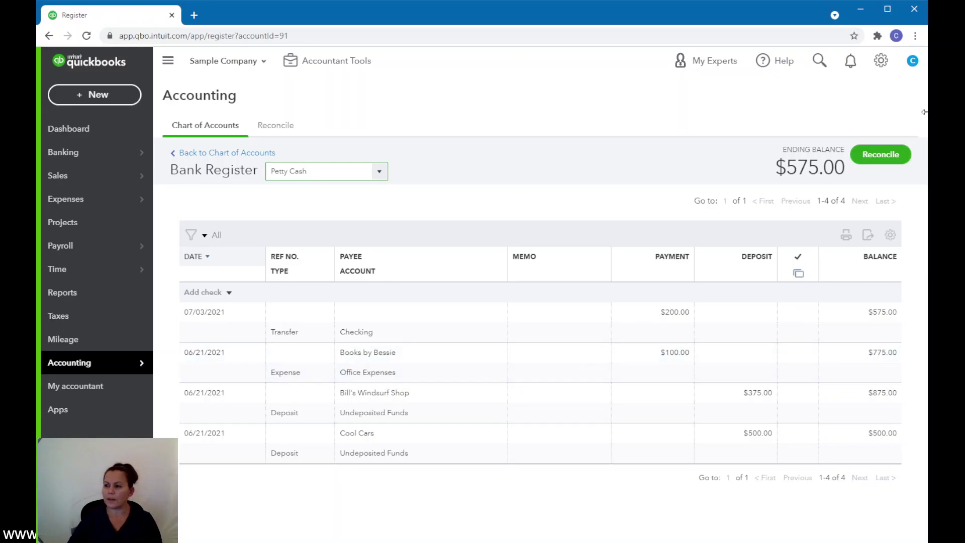
left_click(171, 155)
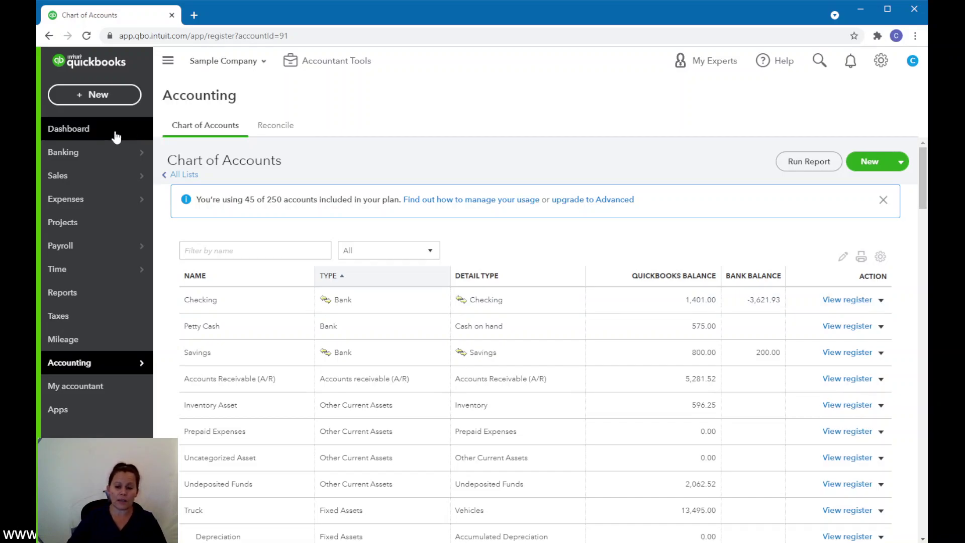
Step: Start a new sales receipt and choose the individual customer listed directly after Cool Cars
left_click(83, 98)
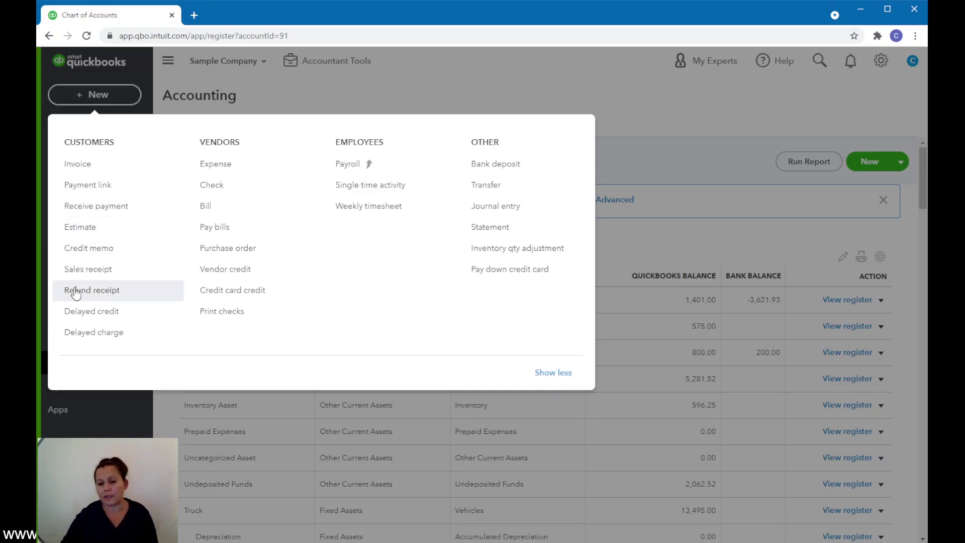
left_click(83, 270)
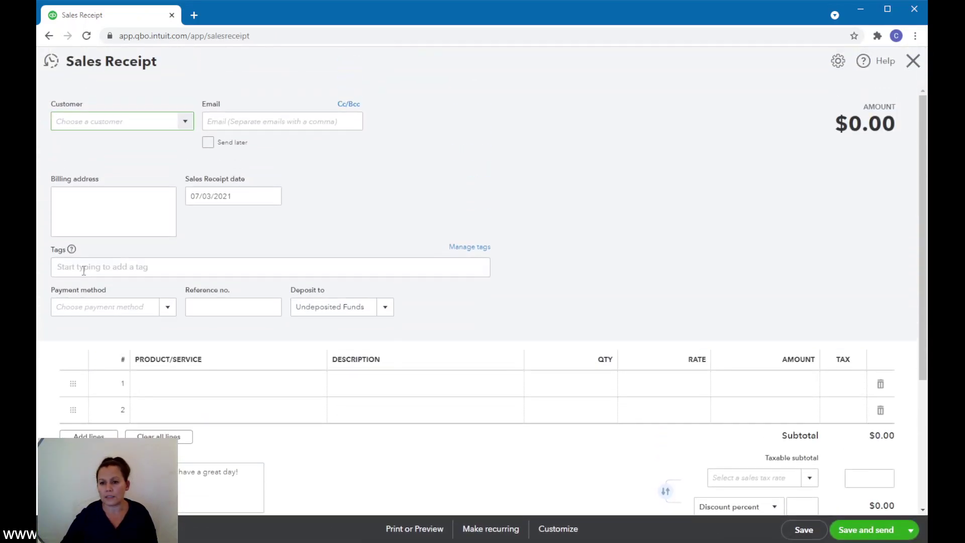
left_click(186, 124)
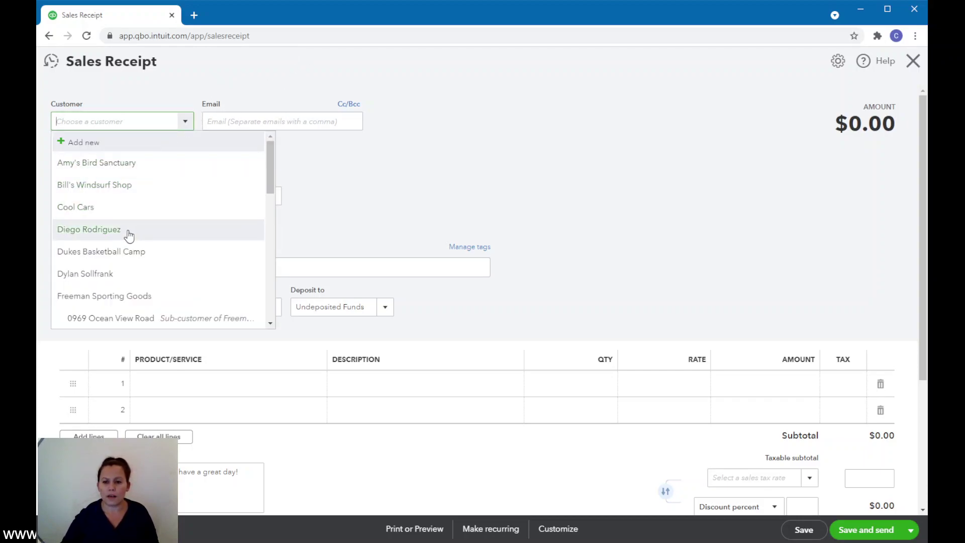
left_click(89, 229)
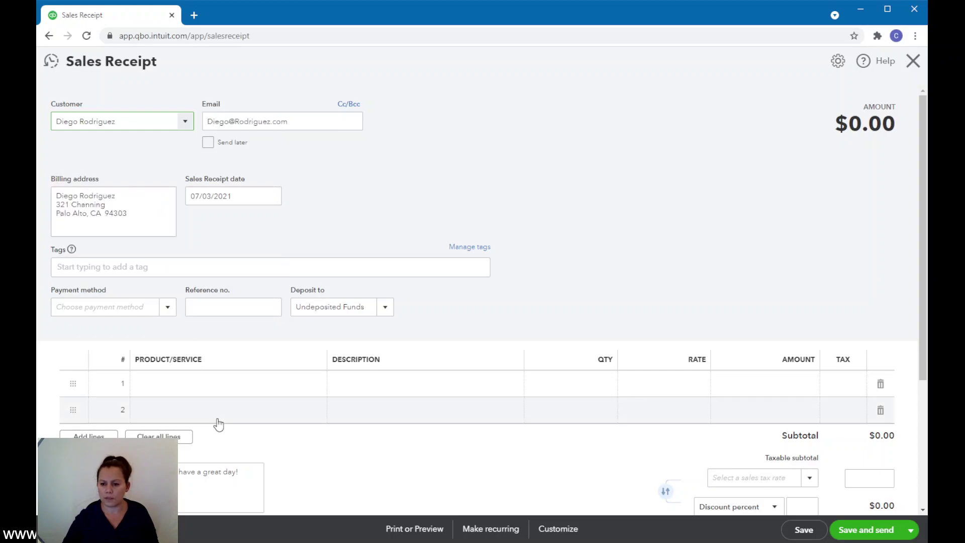
Step: Add the Landscaping Gardening service as the sales receipt's first line with an amount of 1,000
left_click(231, 388)
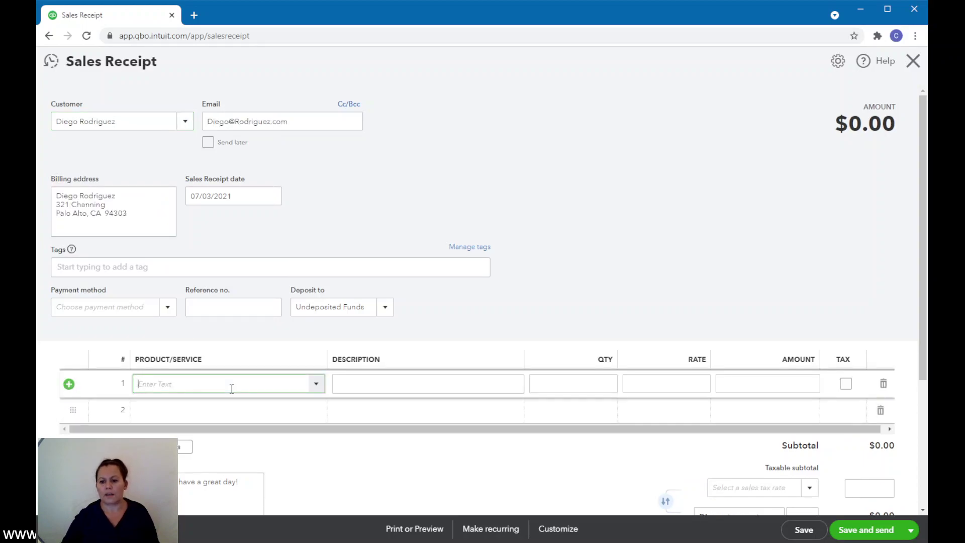
left_click(316, 385)
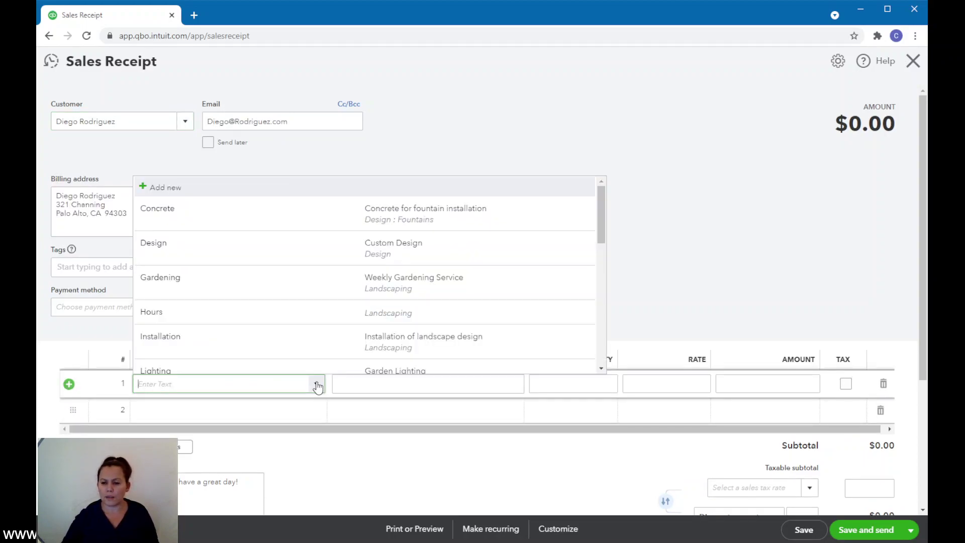
left_click(233, 287)
left_click(771, 382)
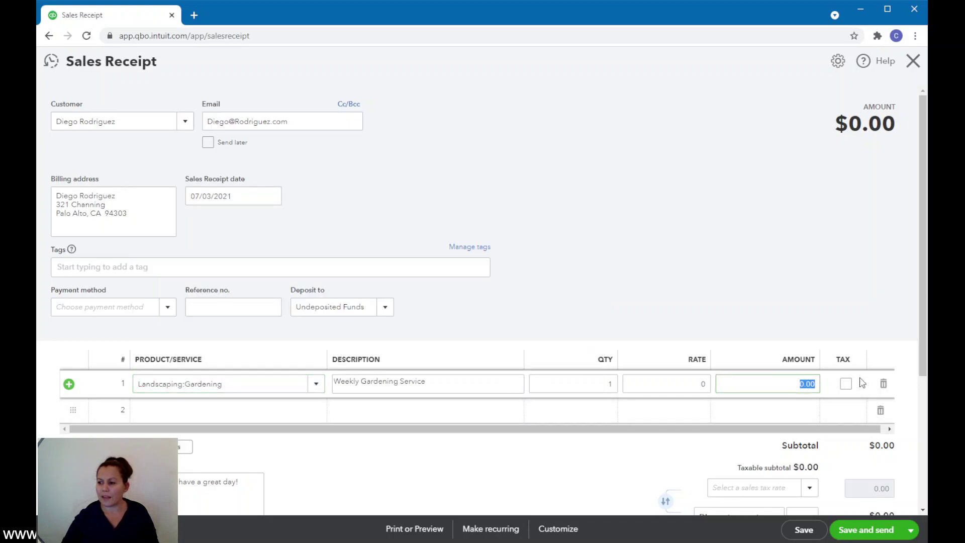
type("1,00")
type("0")
key("Tab")
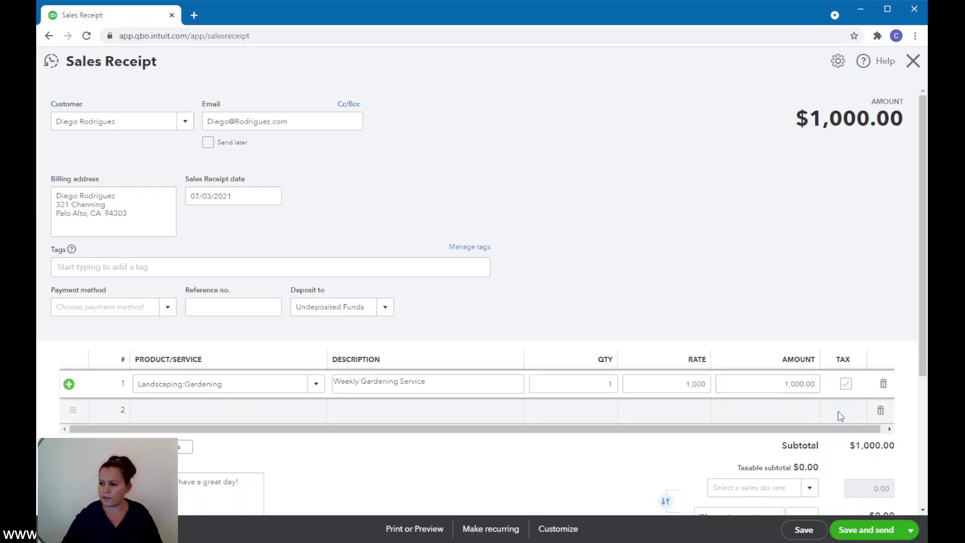
Step: Review the sales receipt's totals with Undeposited Funds as the deposit account, save the receipt and close it
scroll(849, 418, "down", 2)
scroll(875, 427, "up", 2)
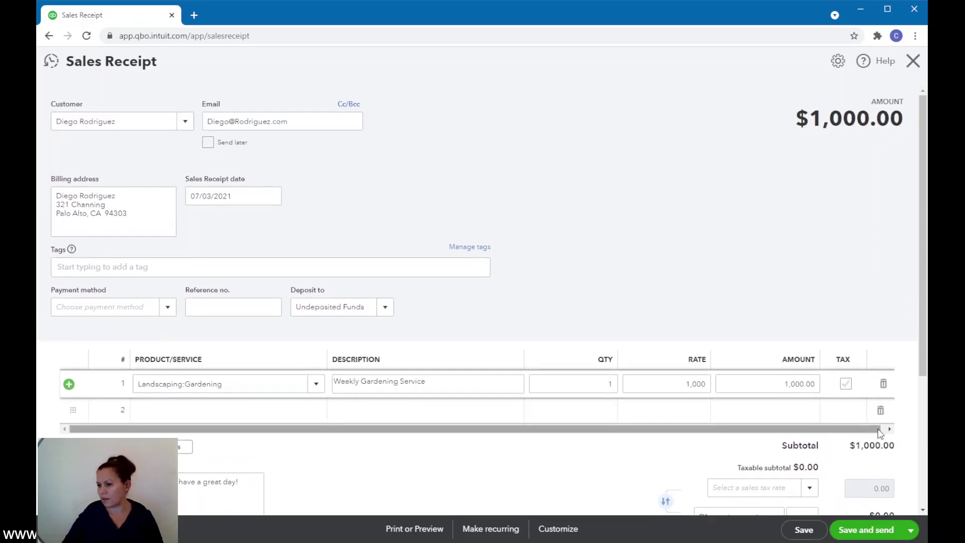
scroll(873, 417, "down", 3)
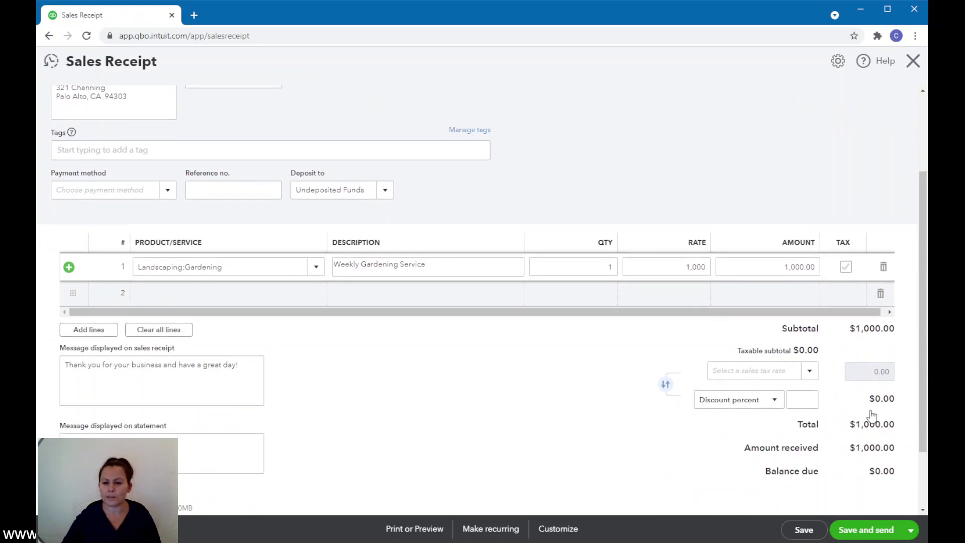
scroll(872, 416, "down", 2)
scroll(871, 410, "up", 5)
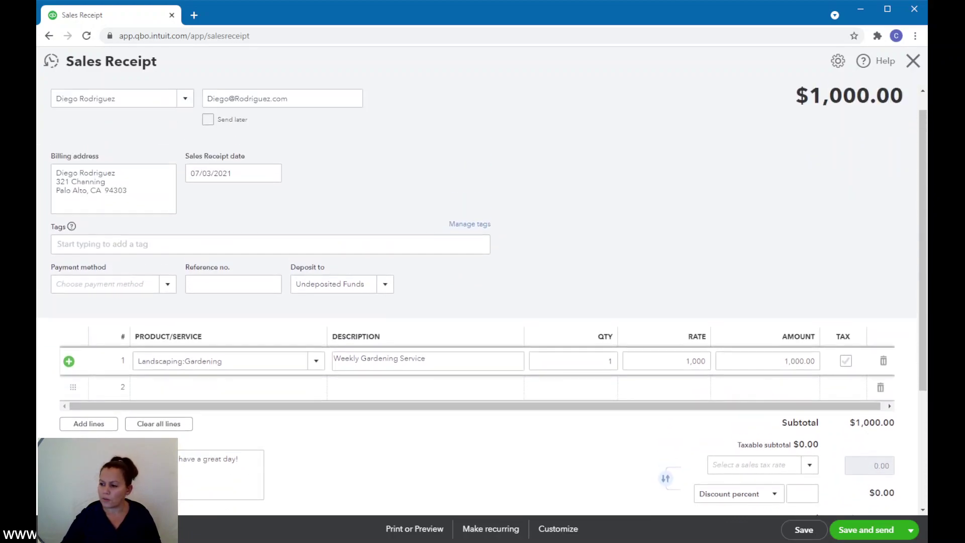
left_click(802, 533)
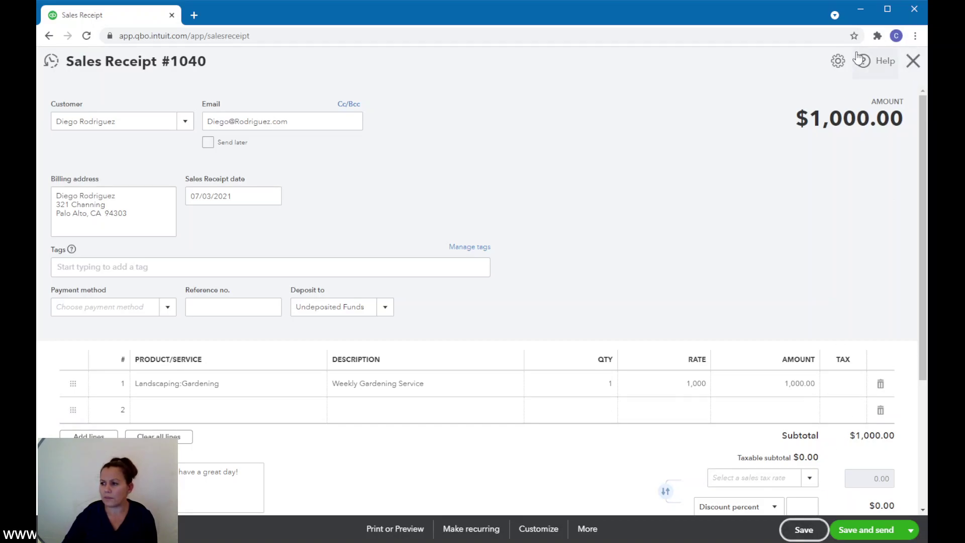
left_click(914, 61)
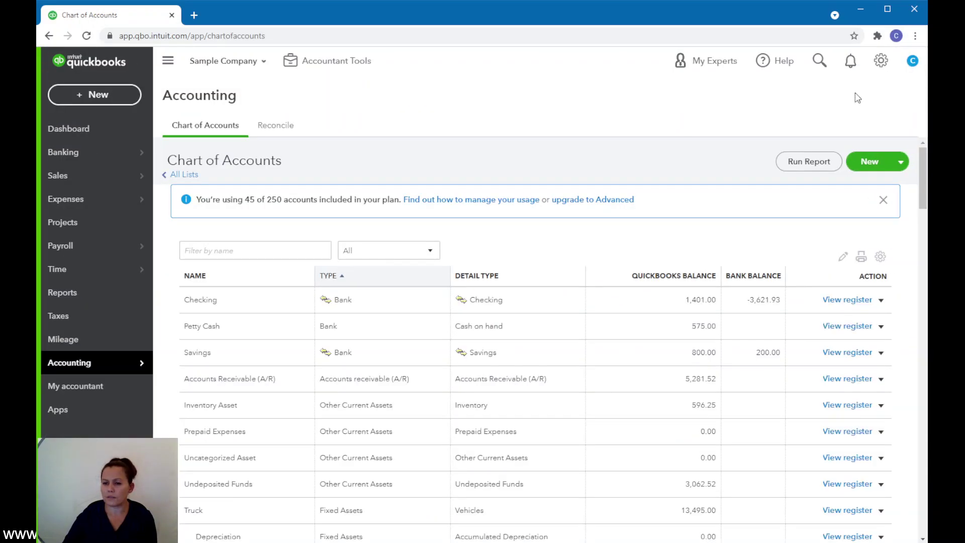
Step: Start a new bank deposit and set its account to Checking
left_click(82, 101)
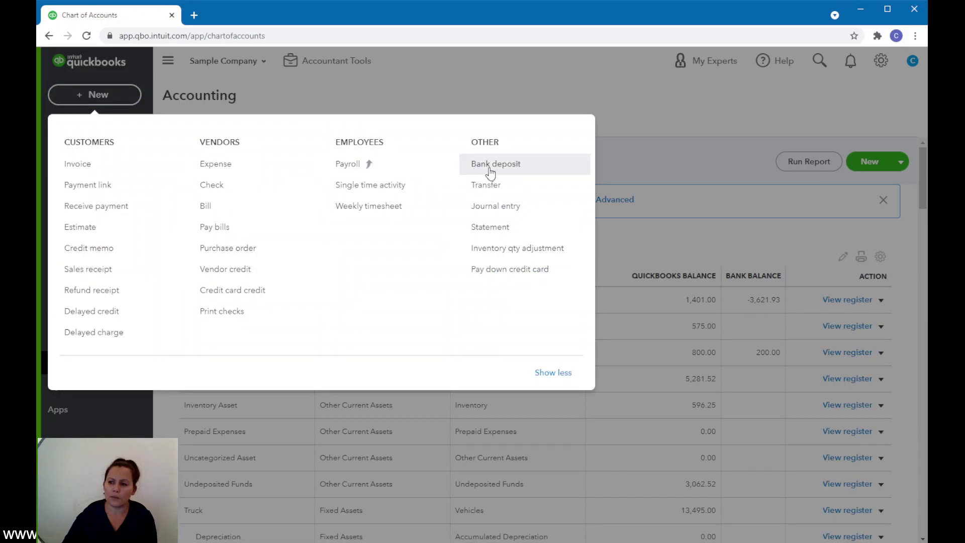
left_click(490, 169)
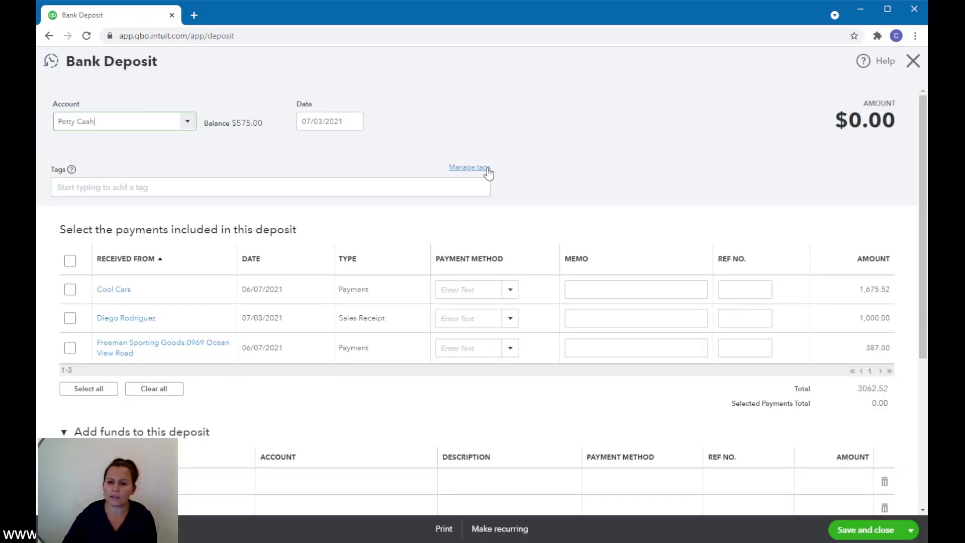
left_click(193, 123)
left_click(120, 162)
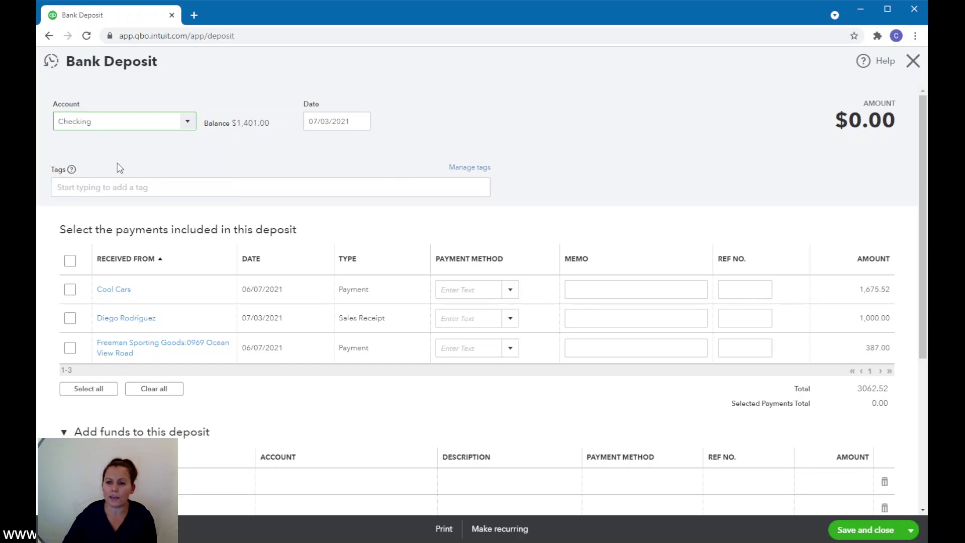
left_click(193, 127)
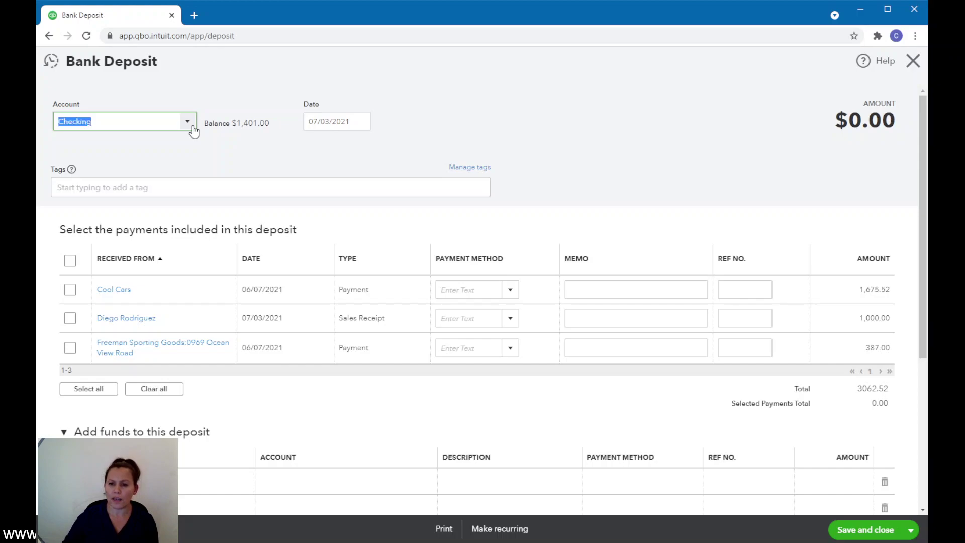
left_click(193, 128)
left_click(123, 185)
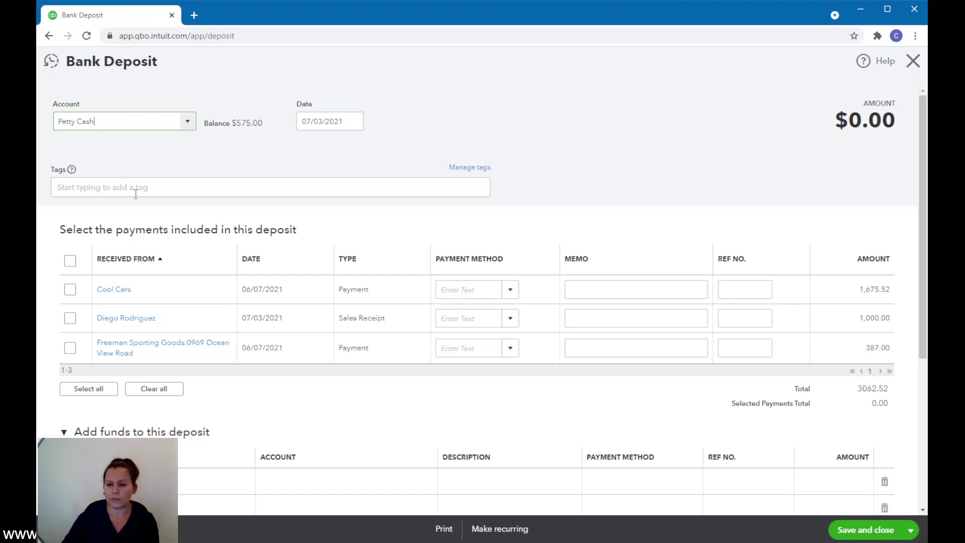
left_click(187, 122)
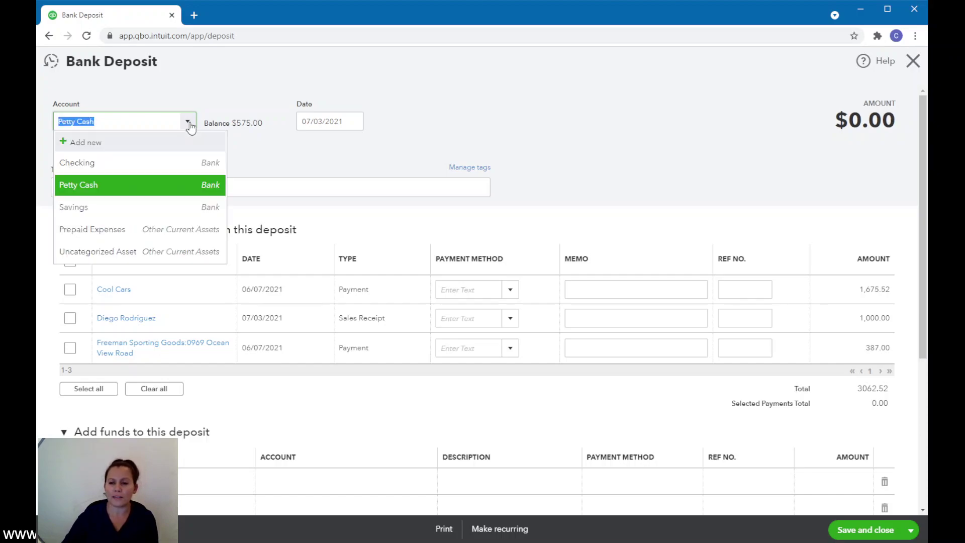
left_click(86, 165)
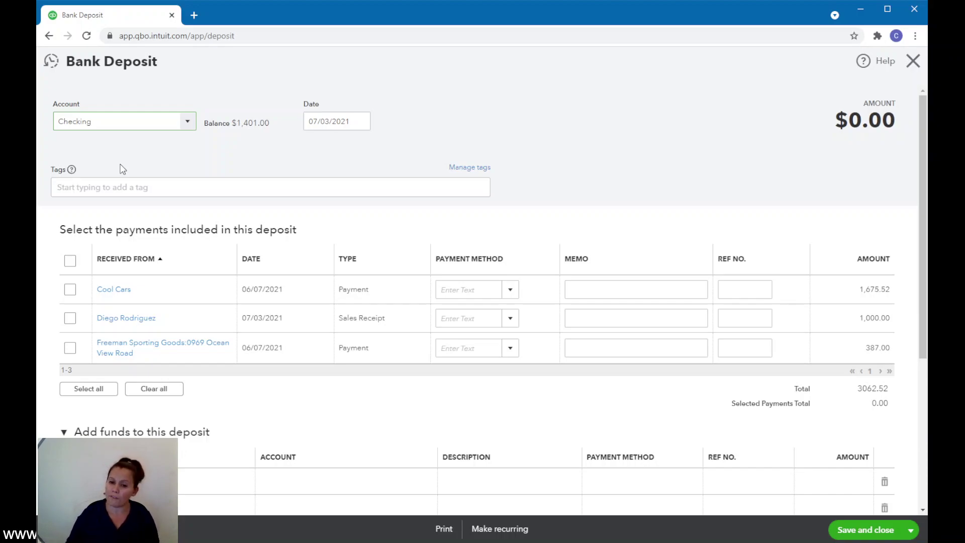
Step: Deposit the 1,000.00 sales receipt dated 07/03/2021 to Petty Cash, save the bank deposit and close the form
left_click(189, 124)
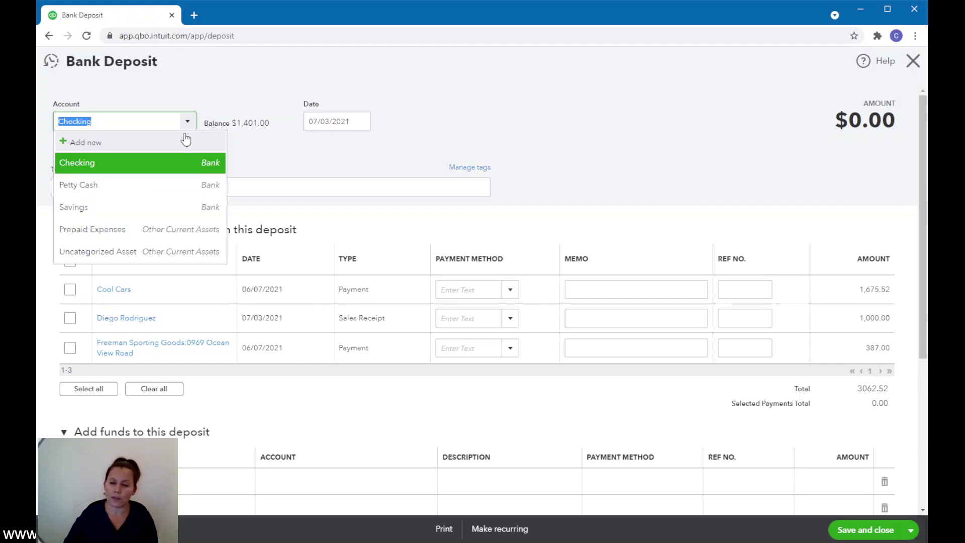
left_click(100, 186)
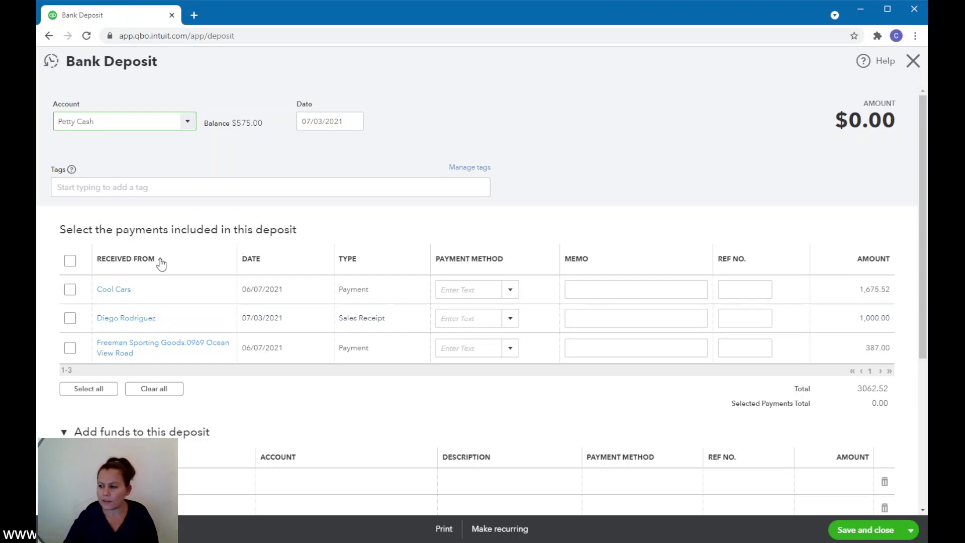
left_click(70, 318)
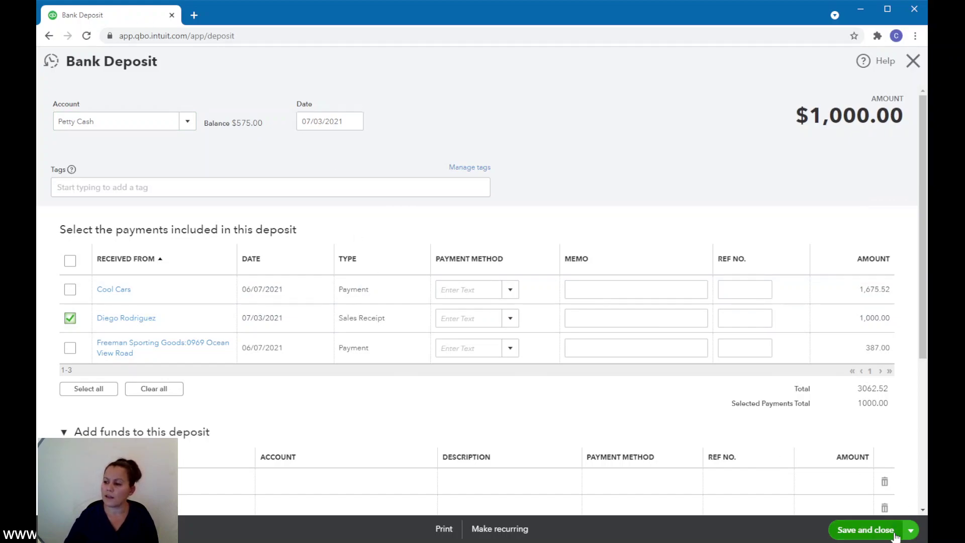
left_click(875, 530)
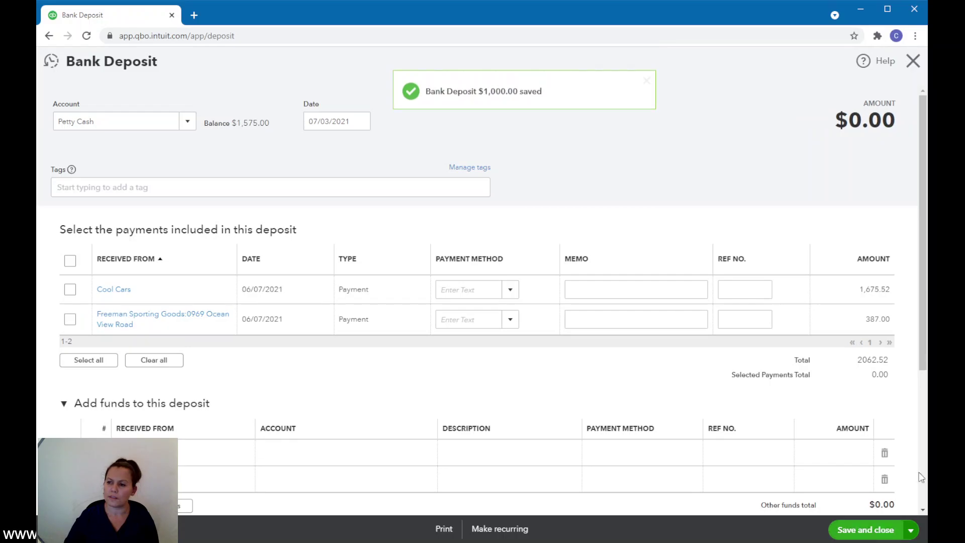
left_click(913, 61)
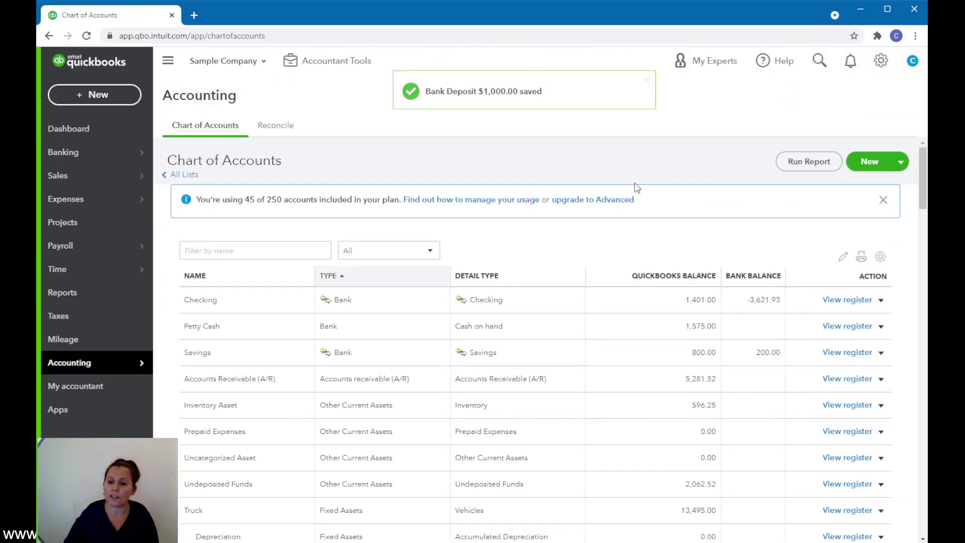
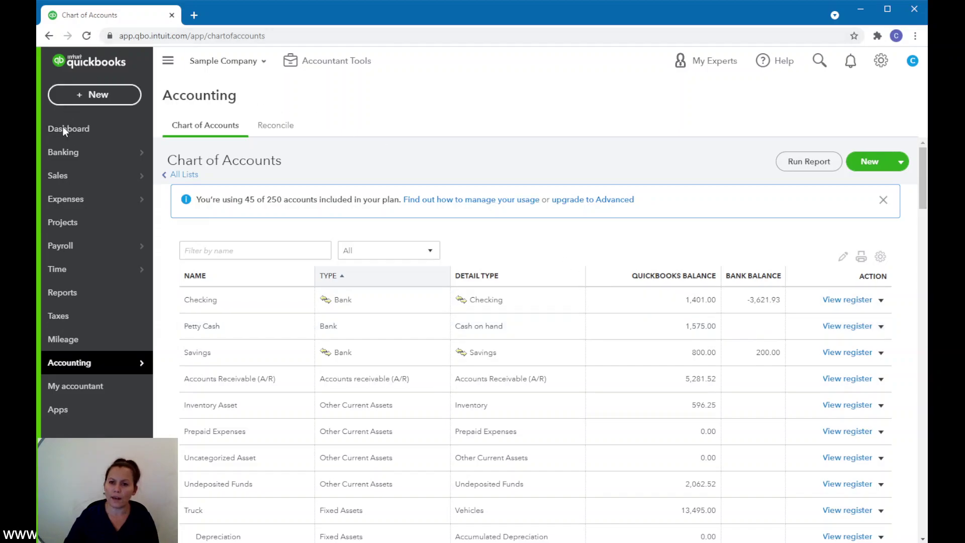
Step: Review the new deposit in the Petty Cash register, then return to the chart of accounts and check the account balances
mouse_move(67, 370)
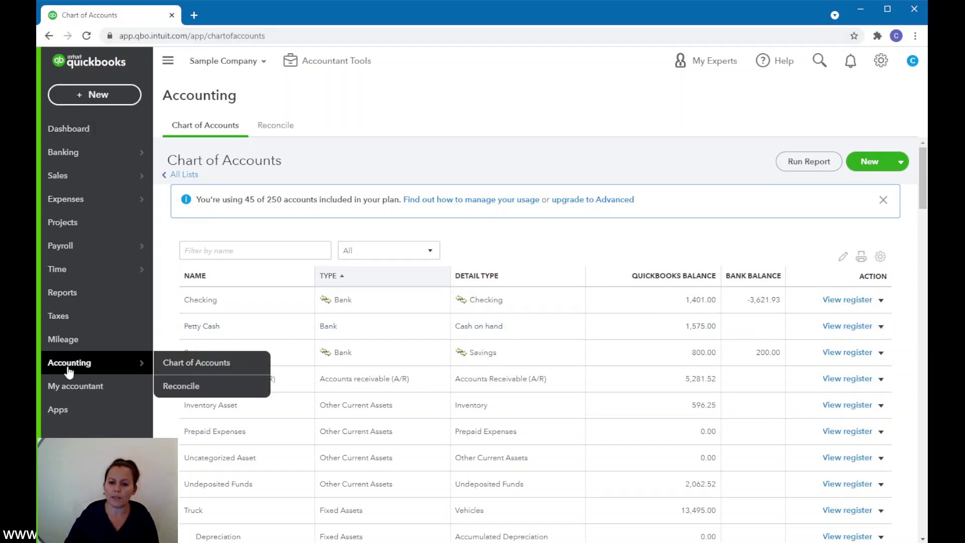
left_click(196, 373)
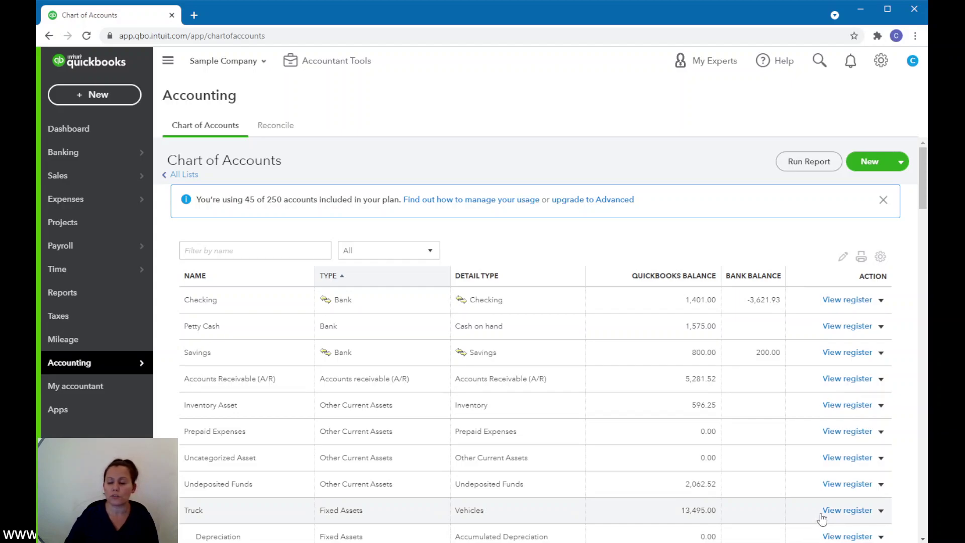
left_click(864, 326)
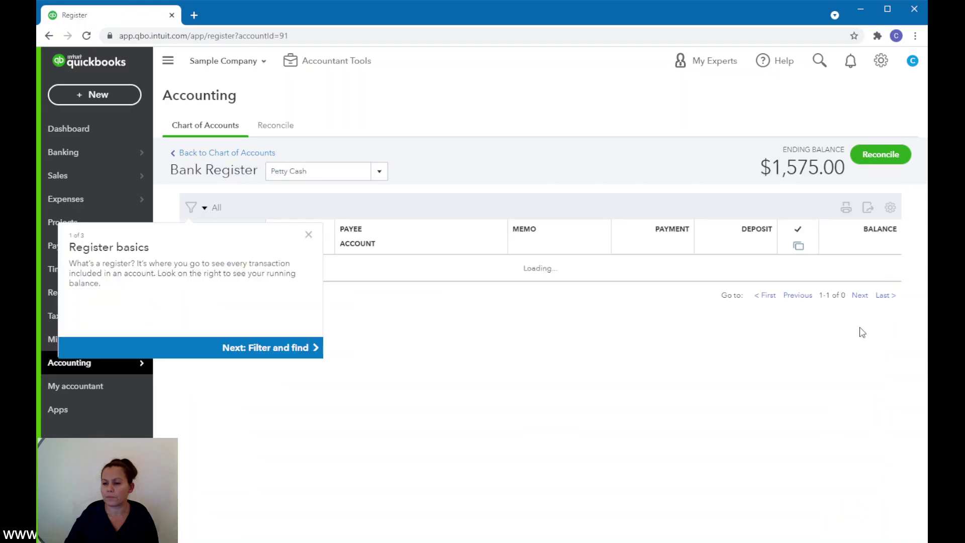
left_click(309, 262)
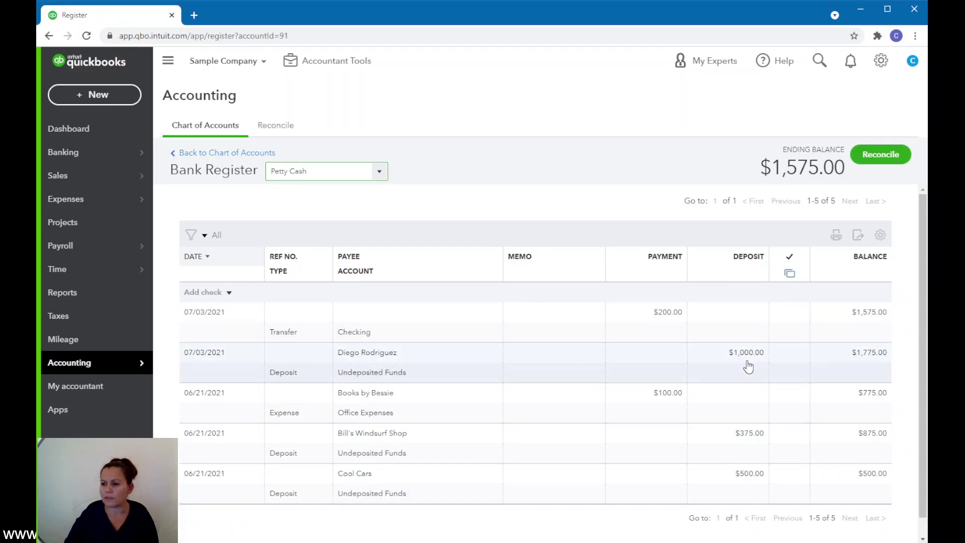
left_click(209, 153)
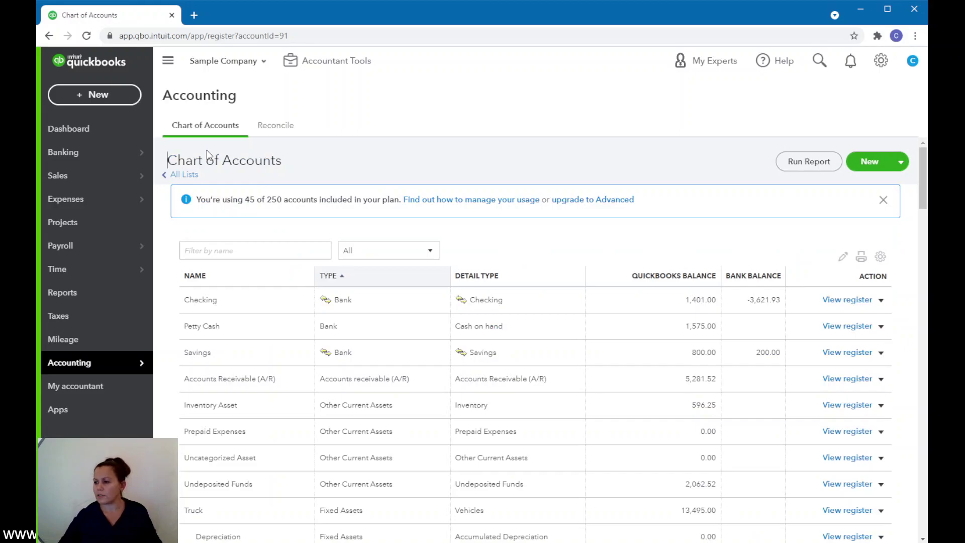
scroll(742, 530, "down", 2)
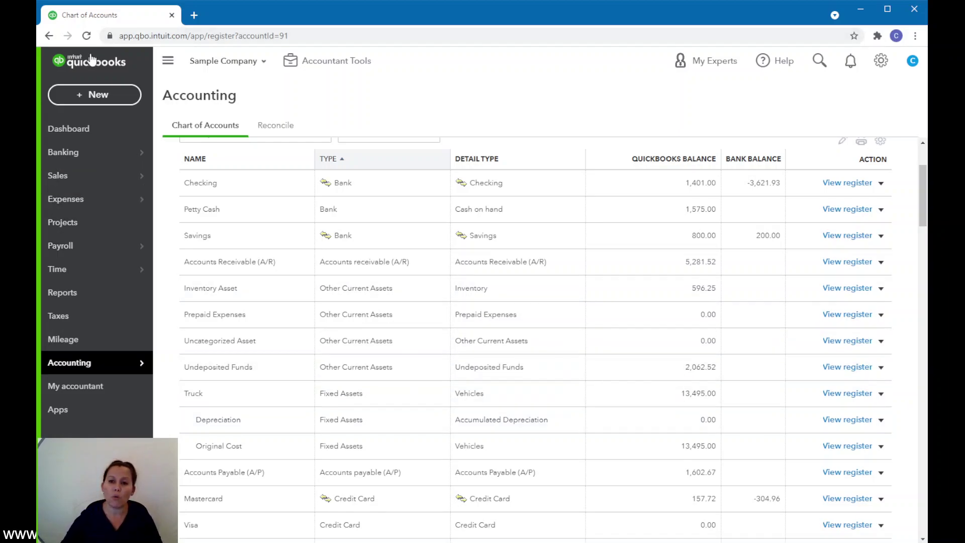
Step: Start a new transfer of funds from Petty Cash to Checking
left_click(81, 100)
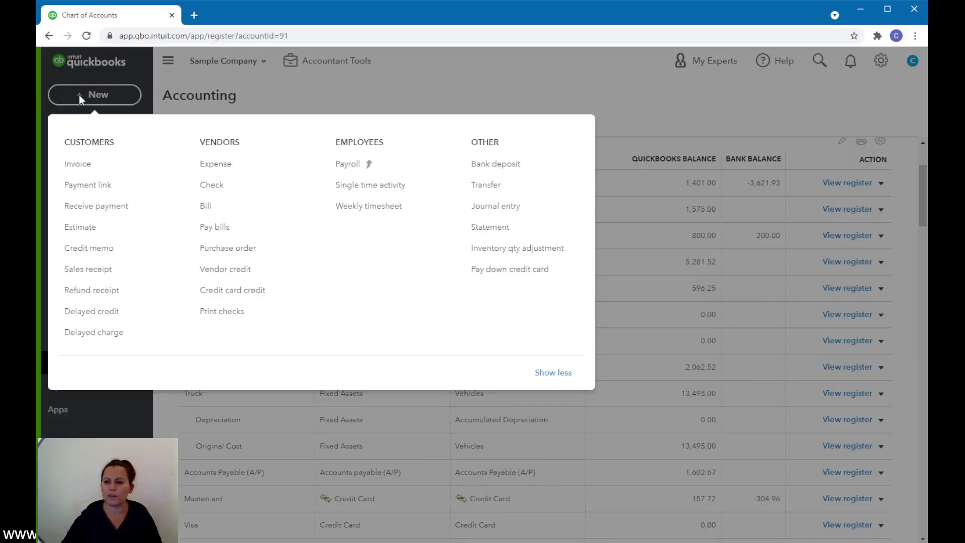
left_click(484, 186)
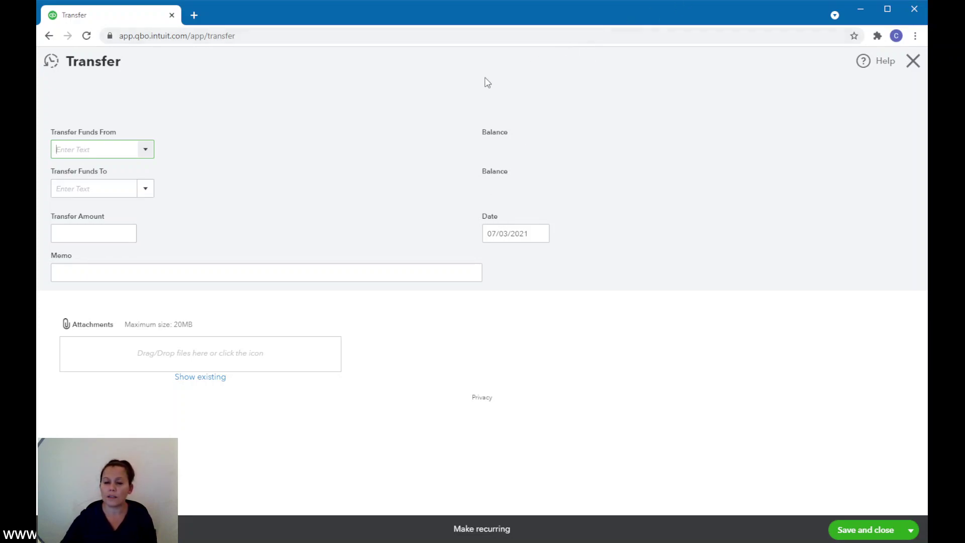
left_click(146, 153)
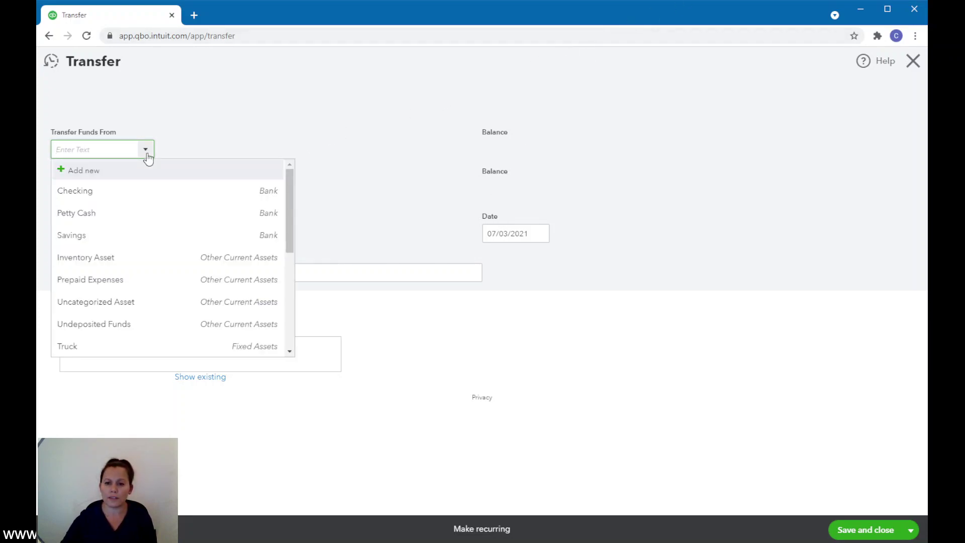
left_click(80, 214)
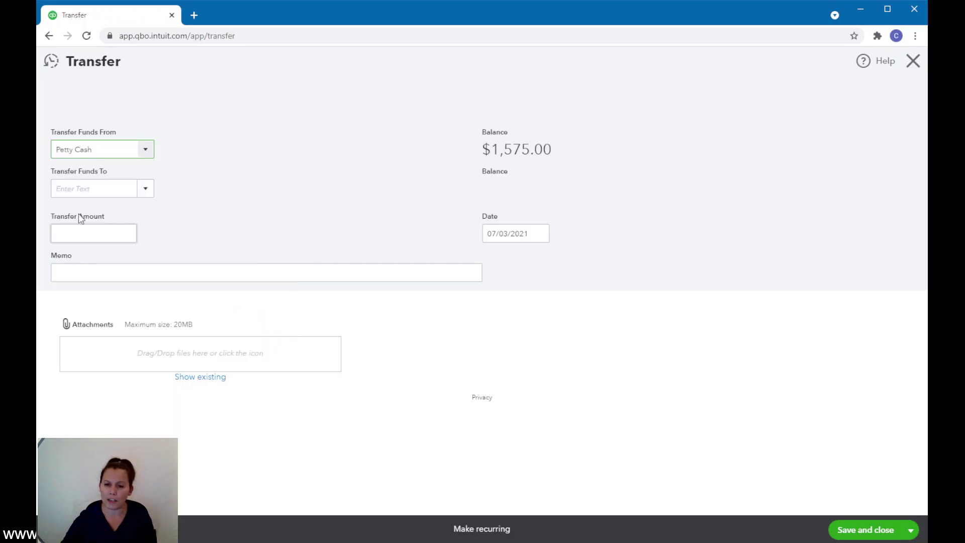
left_click(144, 189)
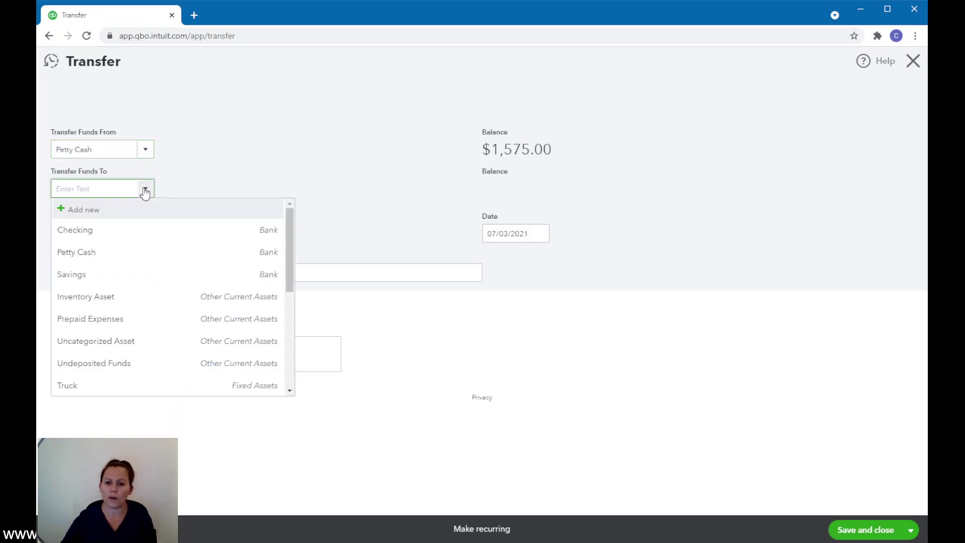
left_click(76, 231)
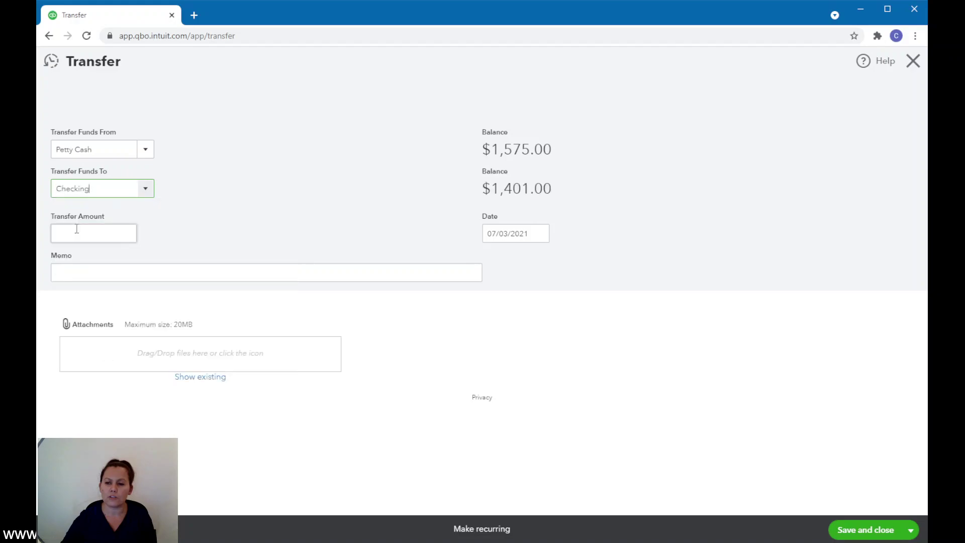
Step: Set the transfer amount to 1000.00, save the transfer and close the form
left_click(76, 229)
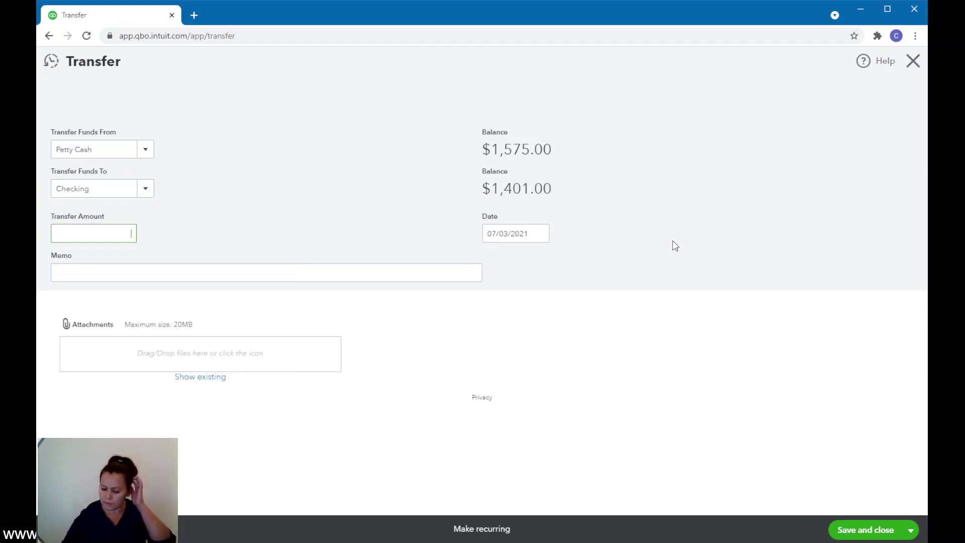
type("1000")
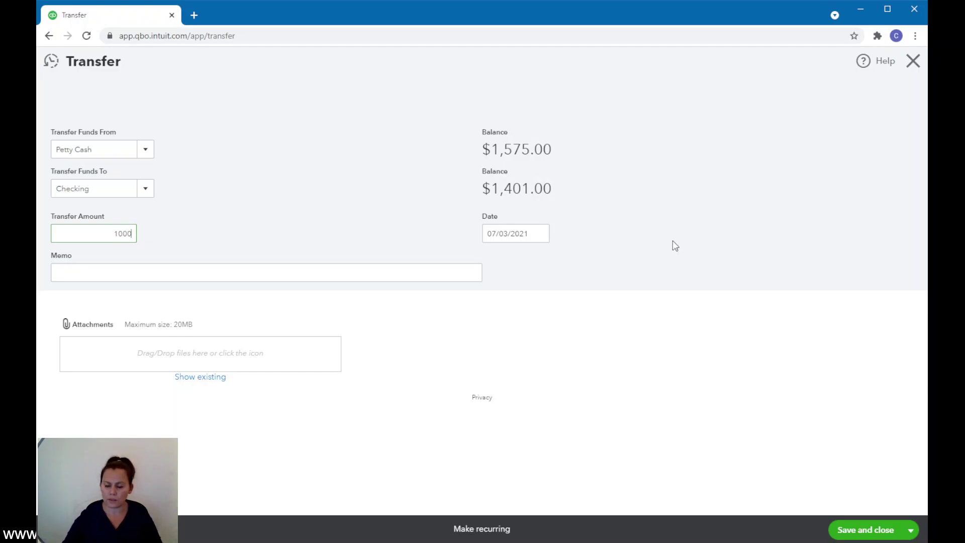
type(".00")
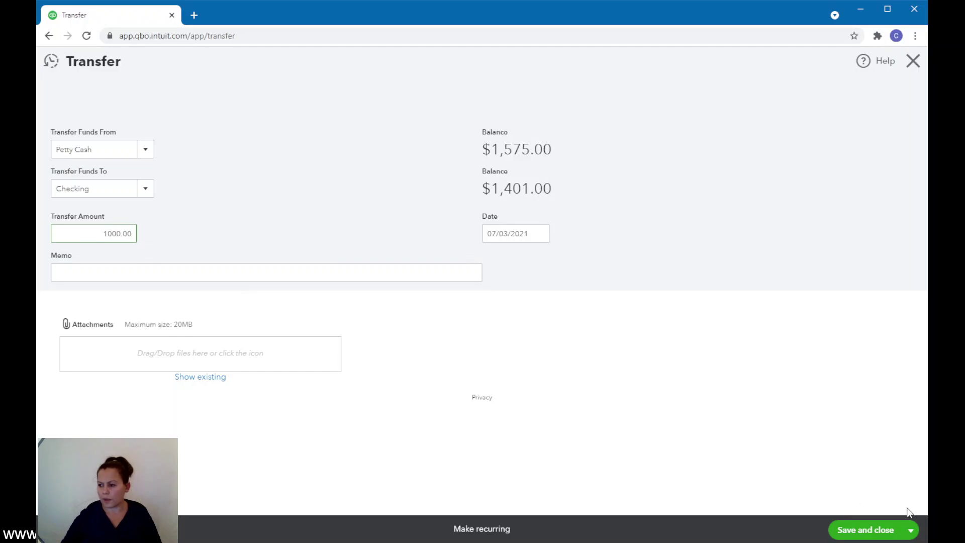
left_click(863, 534)
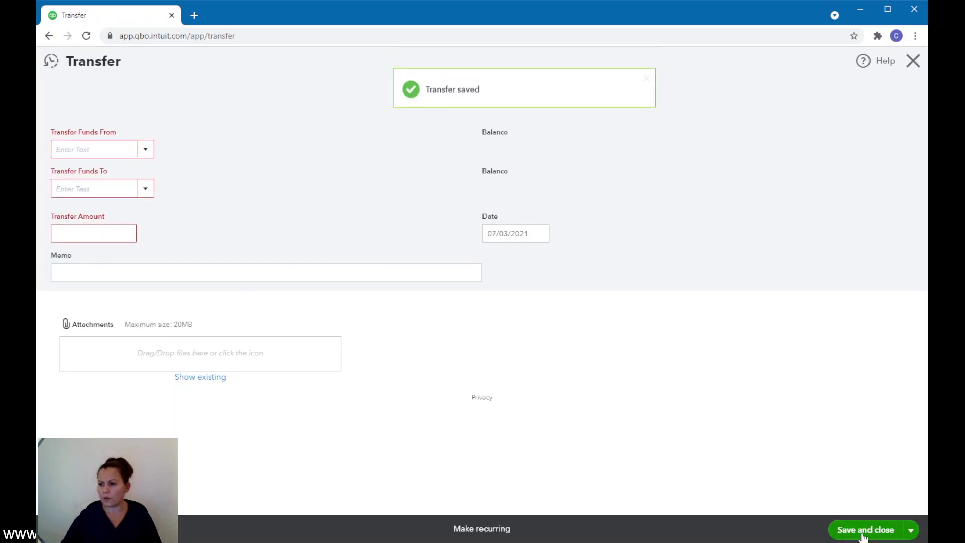
left_click(914, 61)
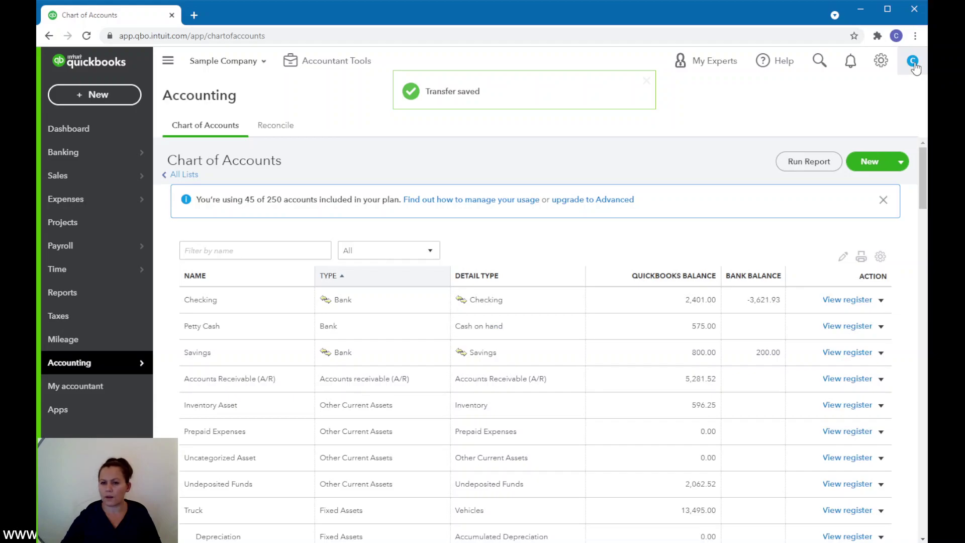
Step: Examine the Checking account's bank transactions awaiting review, including their suggested categories, matches and received amounts
mouse_move(126, 151)
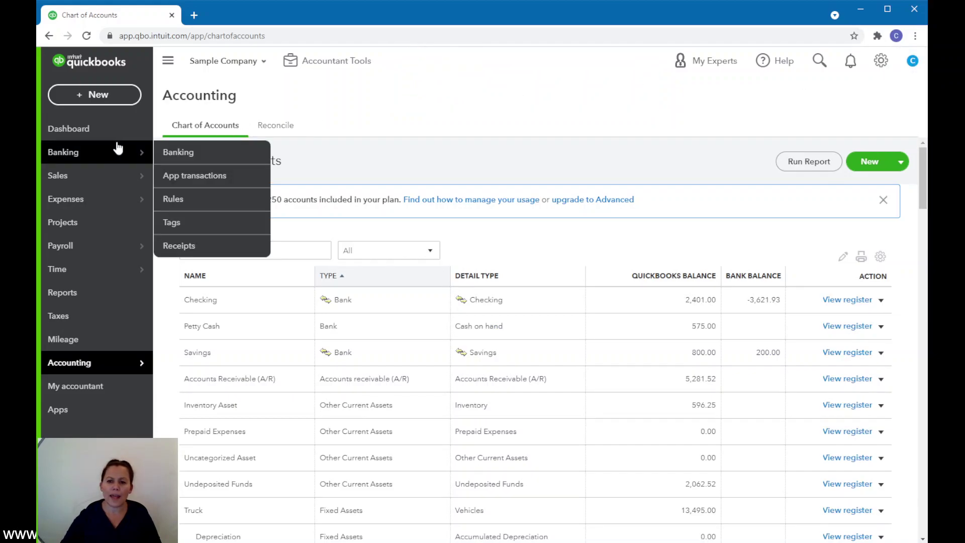
left_click(200, 157)
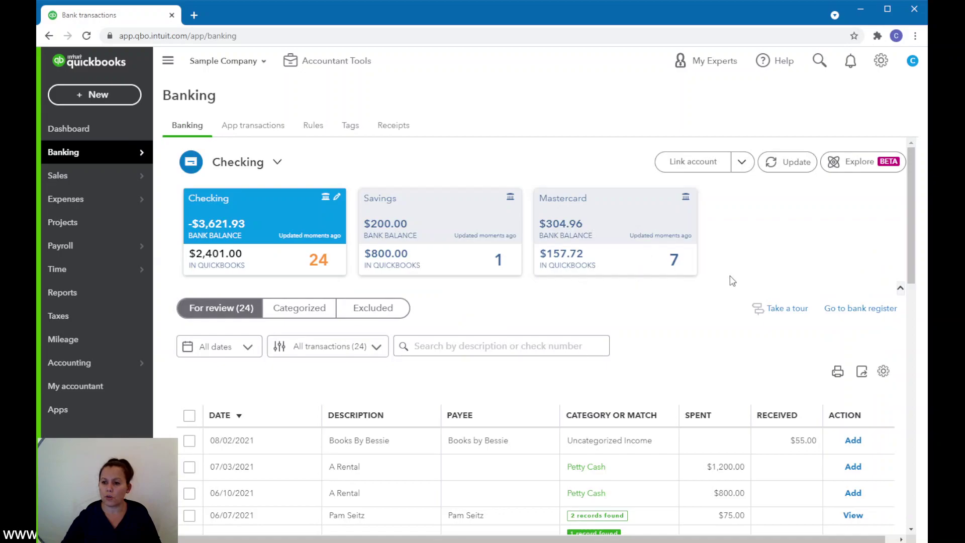
scroll(732, 280, "down", 2)
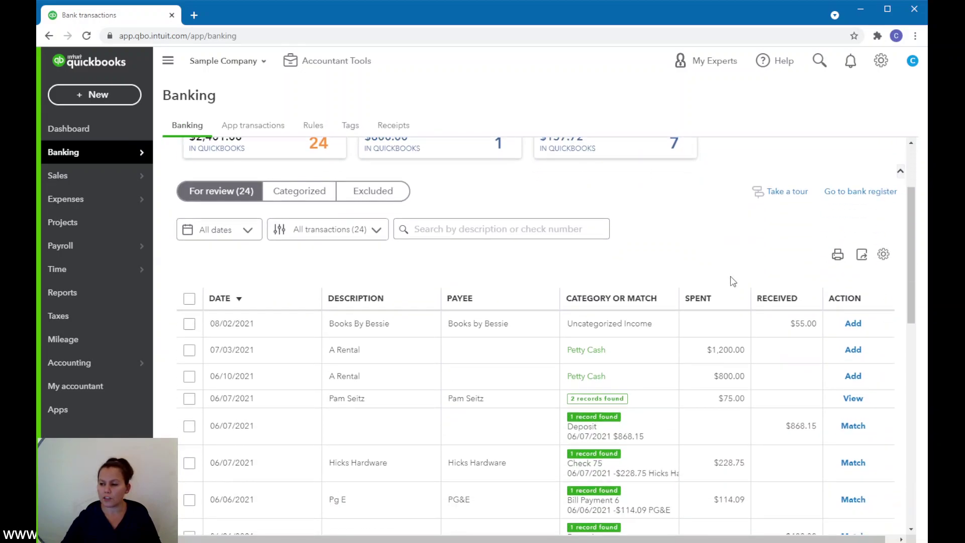
scroll(734, 280, "down", 2)
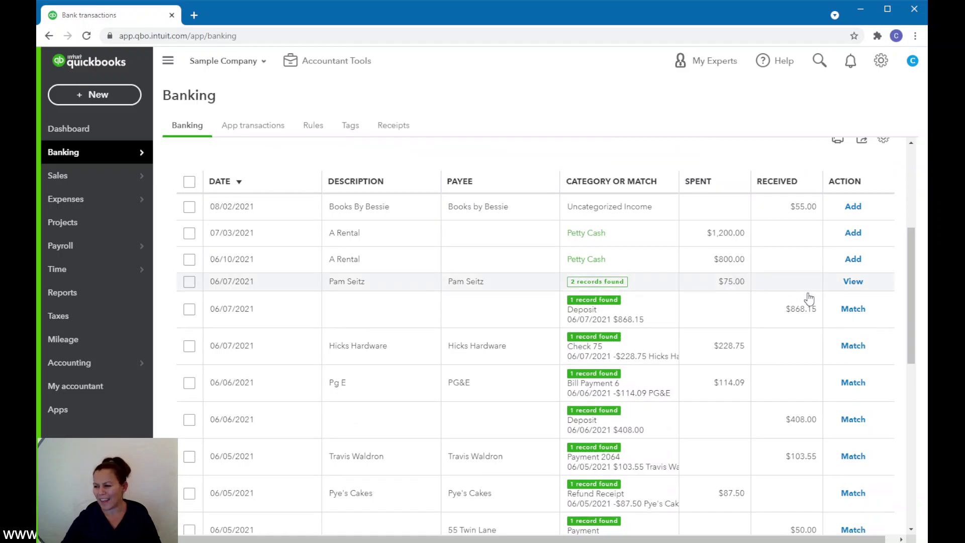
scroll(828, 346, "down", 2)
scroll(828, 342, "up", 2)
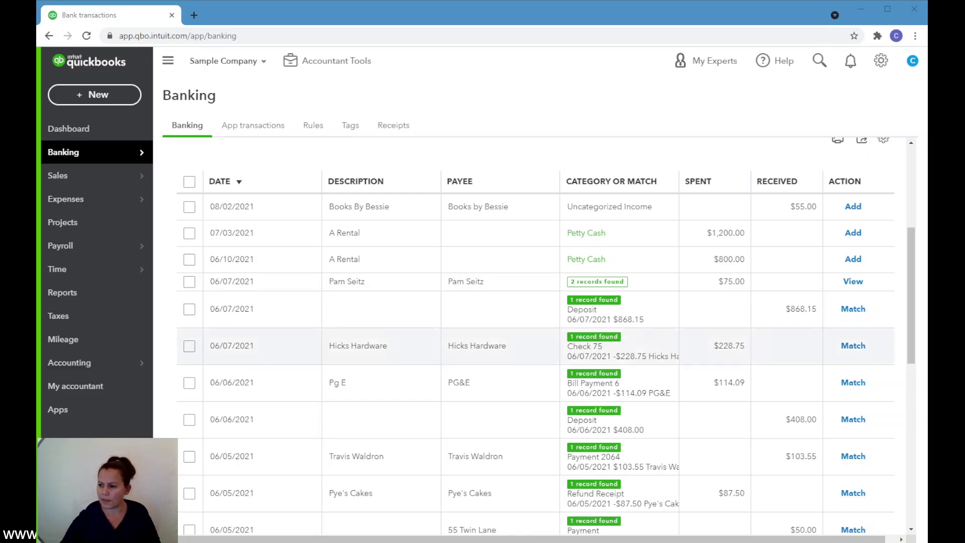
scroll(536, 336, "down", 10)
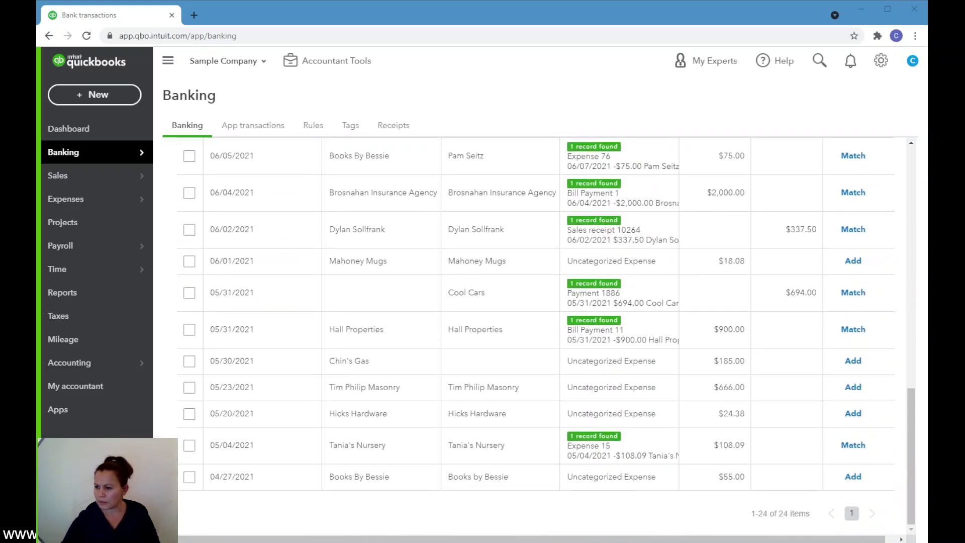
scroll(536, 336, "up", 3)
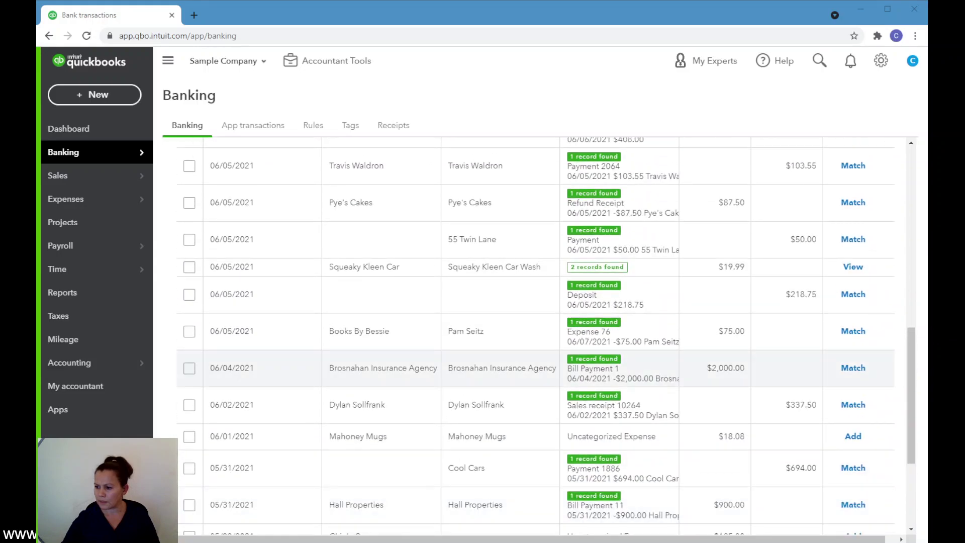
scroll(535, 382, "up", 10)
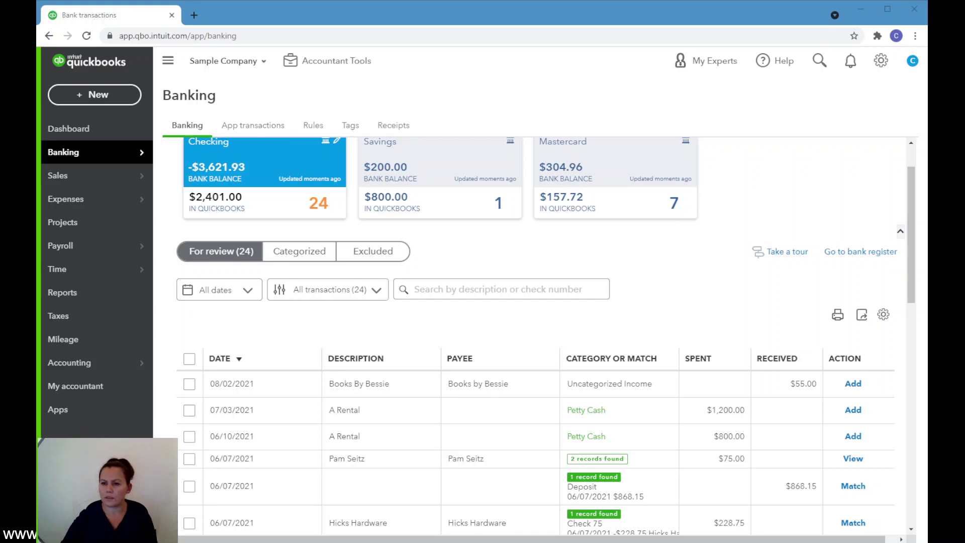
left_click(377, 104)
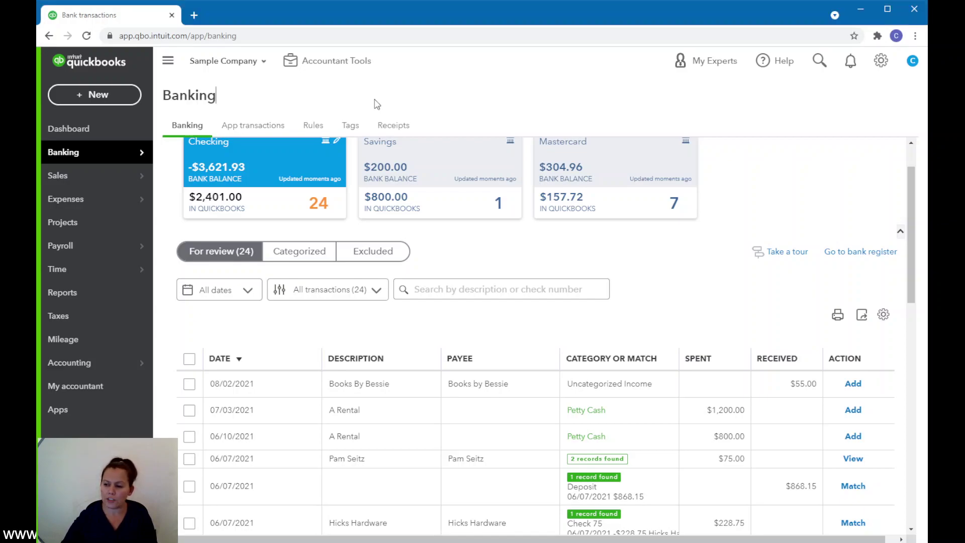
left_click(83, 100)
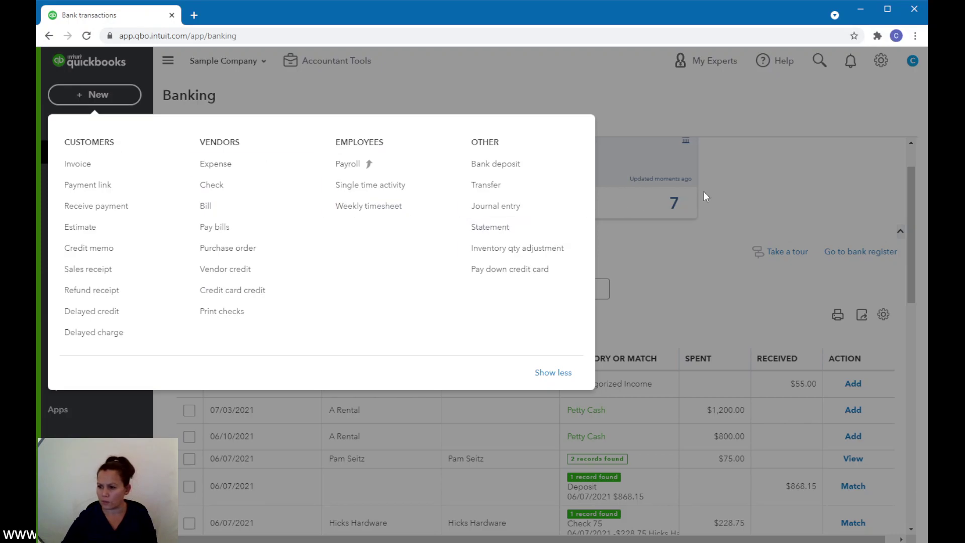
left_click(804, 196)
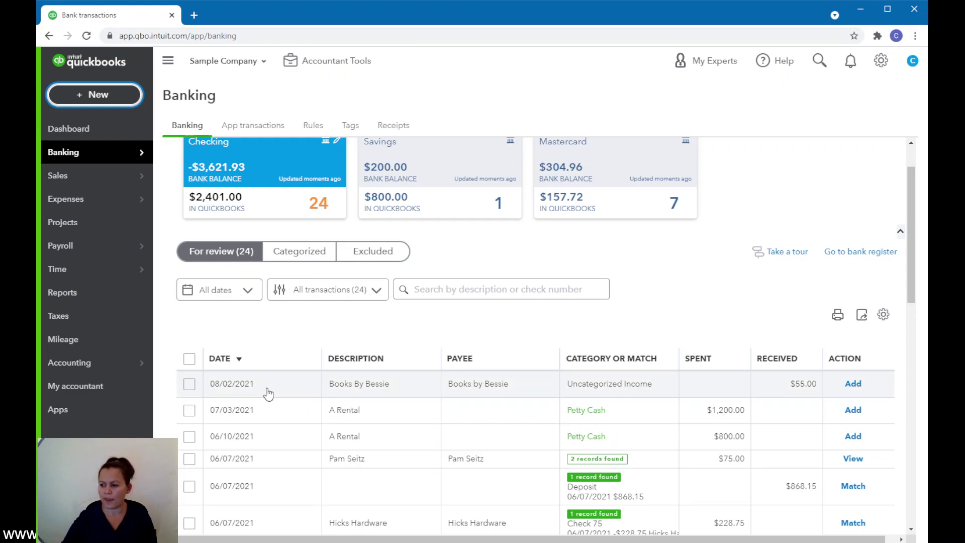
Step: Start a new transfer with Petty Cash as the source account and Checking as the destination
left_click(78, 97)
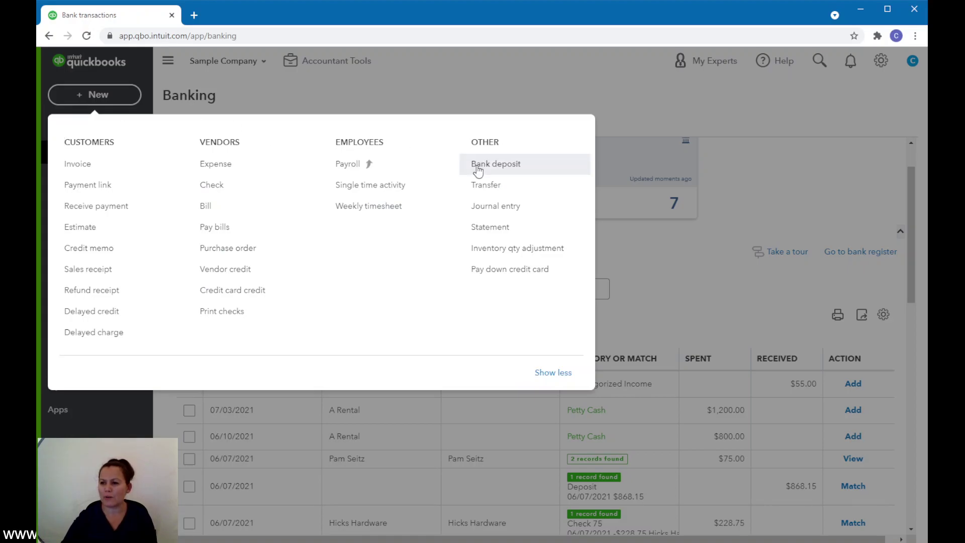
left_click(493, 190)
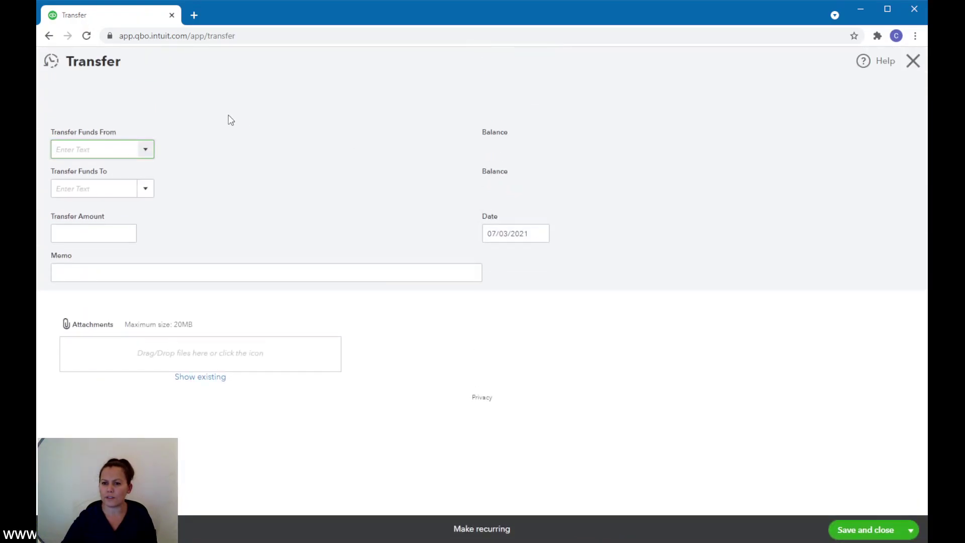
left_click(149, 154)
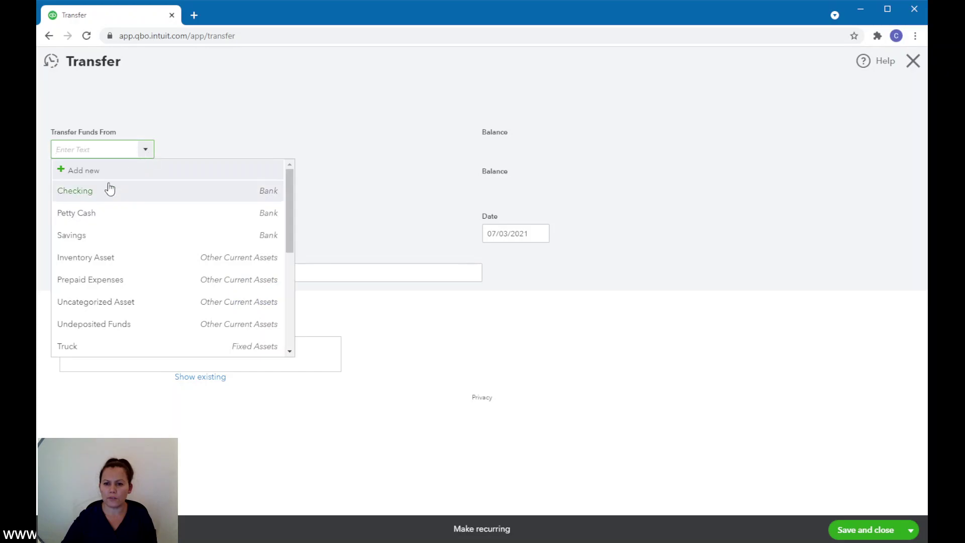
left_click(92, 214)
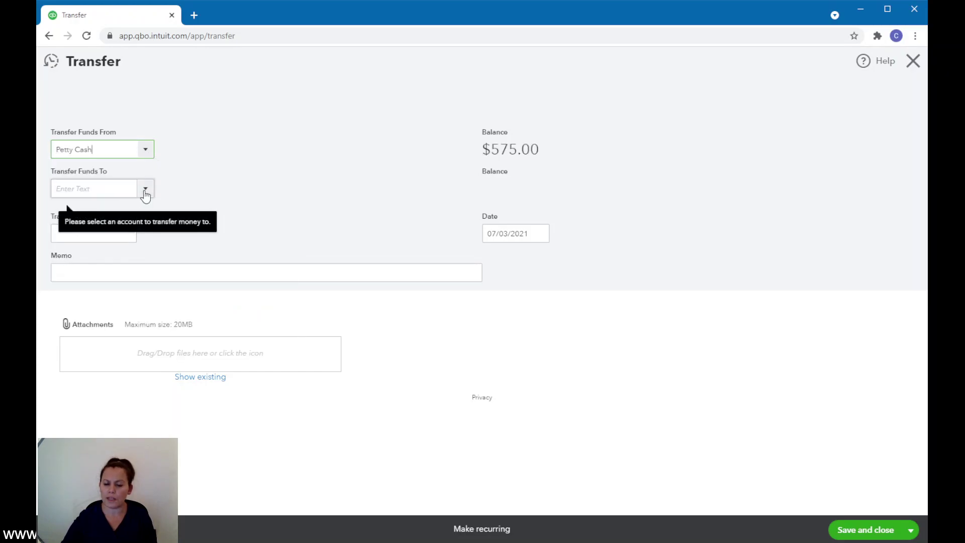
left_click(145, 194)
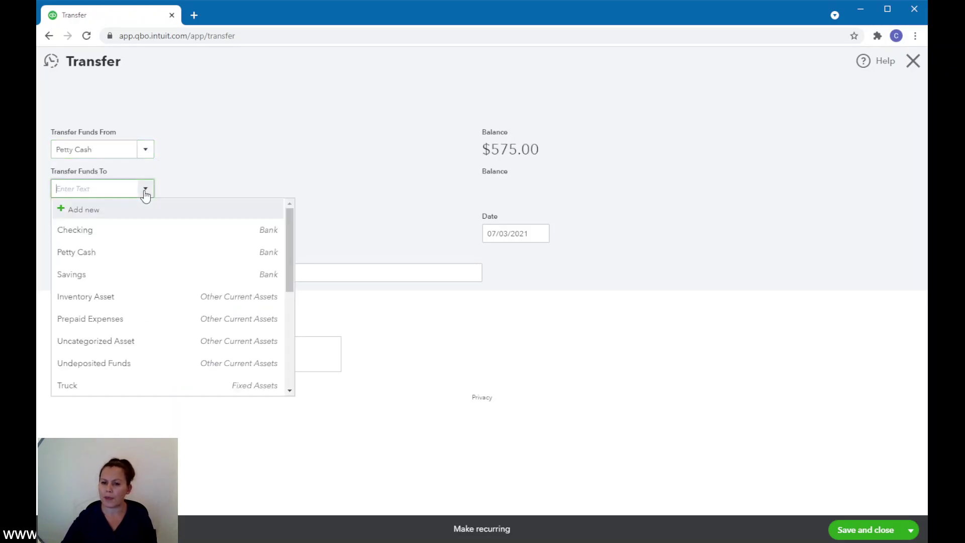
left_click(95, 231)
Step: Set the transfer amount to 55.00 and the date to 08/02/2021, save the transfer and close the form
type("55")
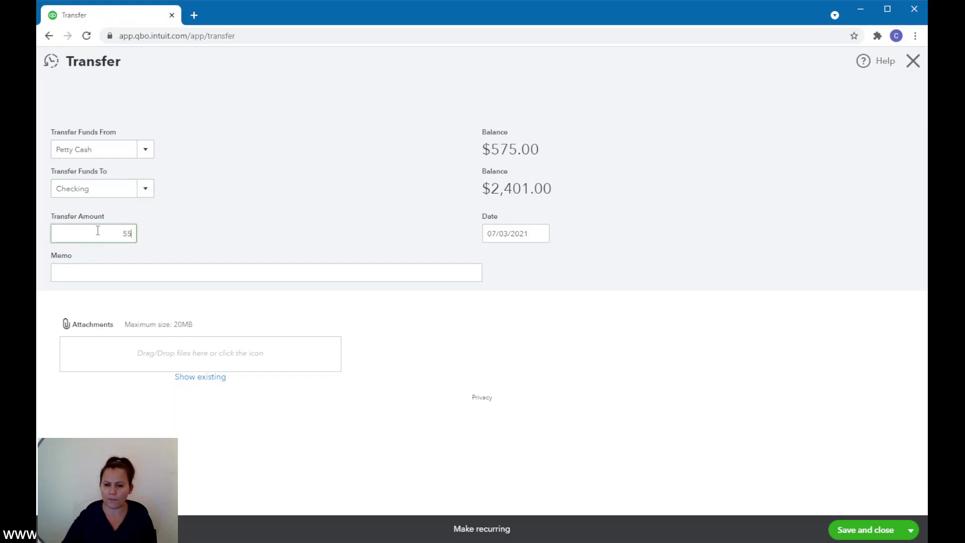
left_click(540, 234)
left_click(592, 265)
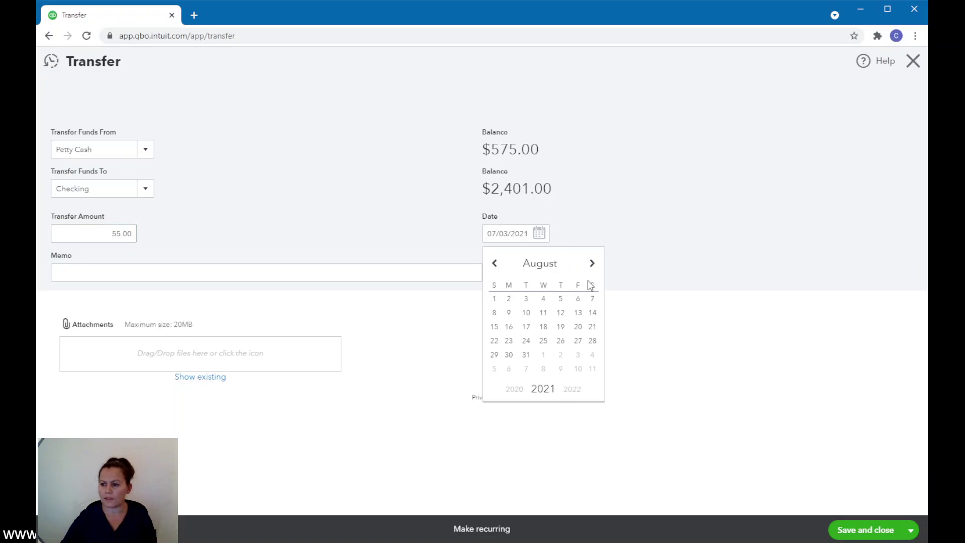
left_click(508, 301)
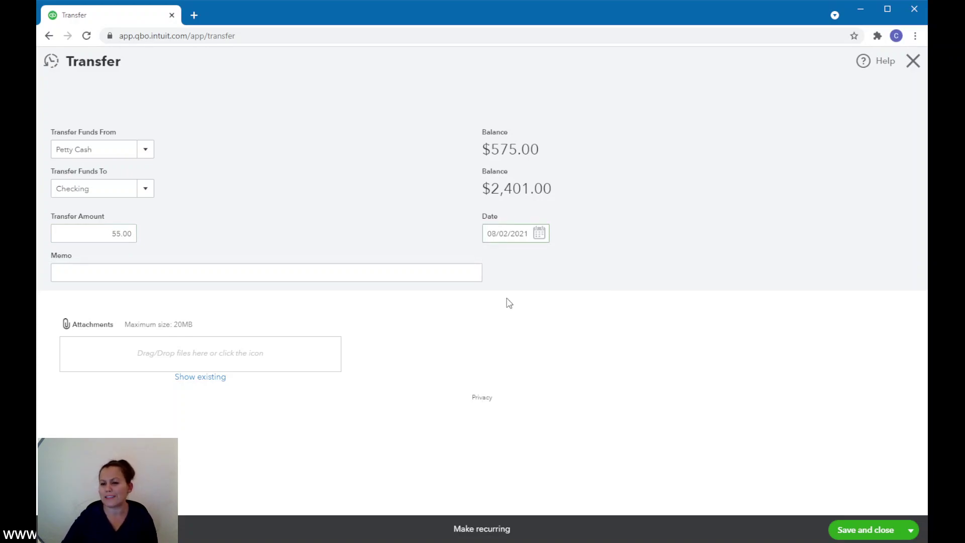
left_click(862, 530)
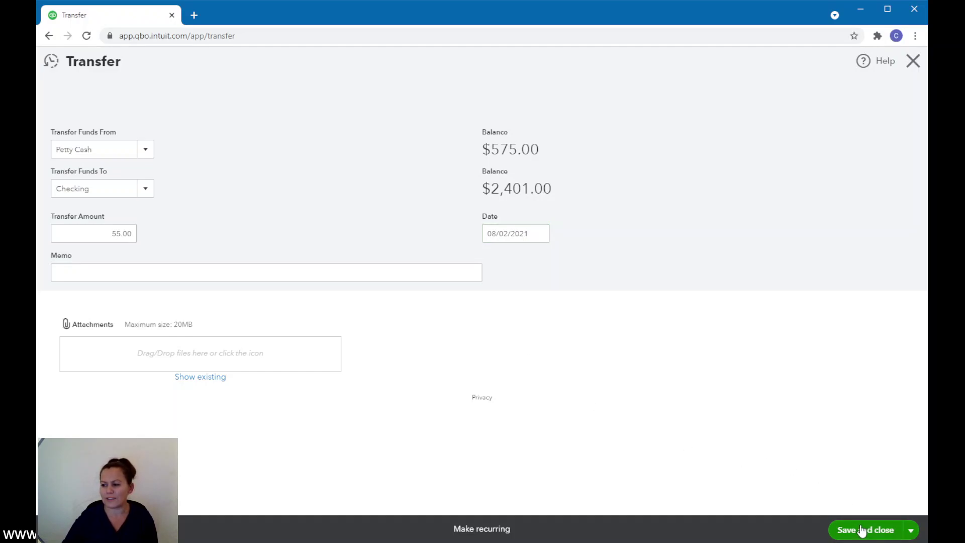
left_click(911, 70)
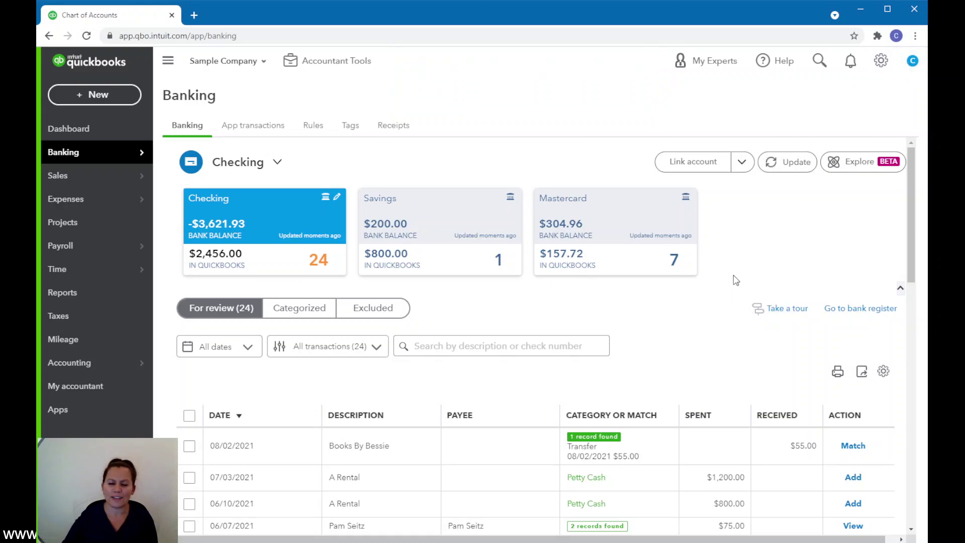
Step: Check the transfer record suggested for the 08/02/2021 Books By Bessie bank transaction and match the transaction to it
scroll(735, 280, "down", 1)
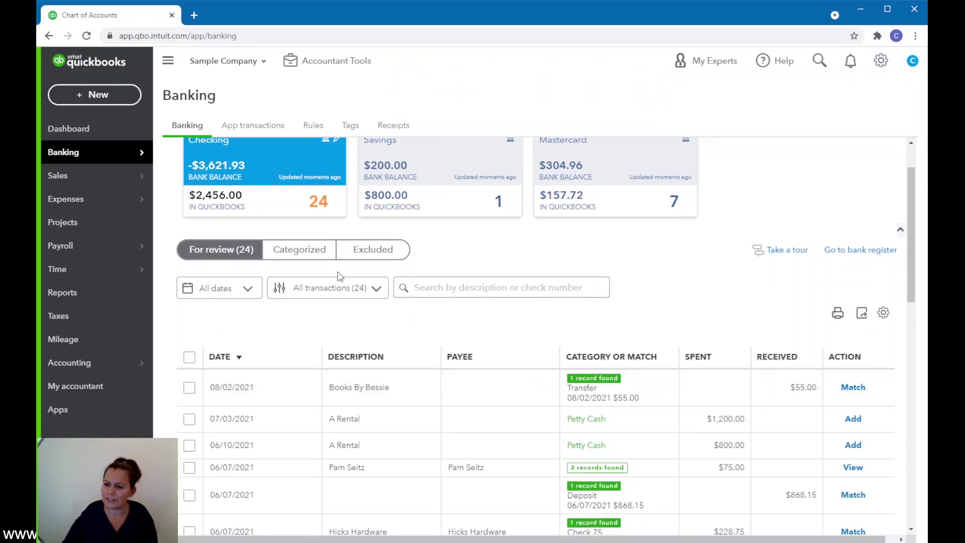
scroll(329, 236, "up", 1)
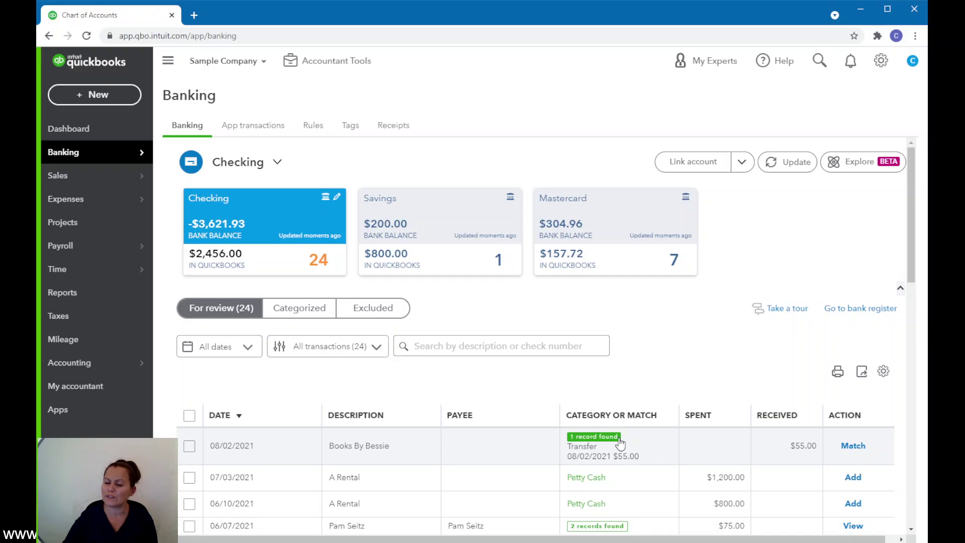
left_click(806, 449)
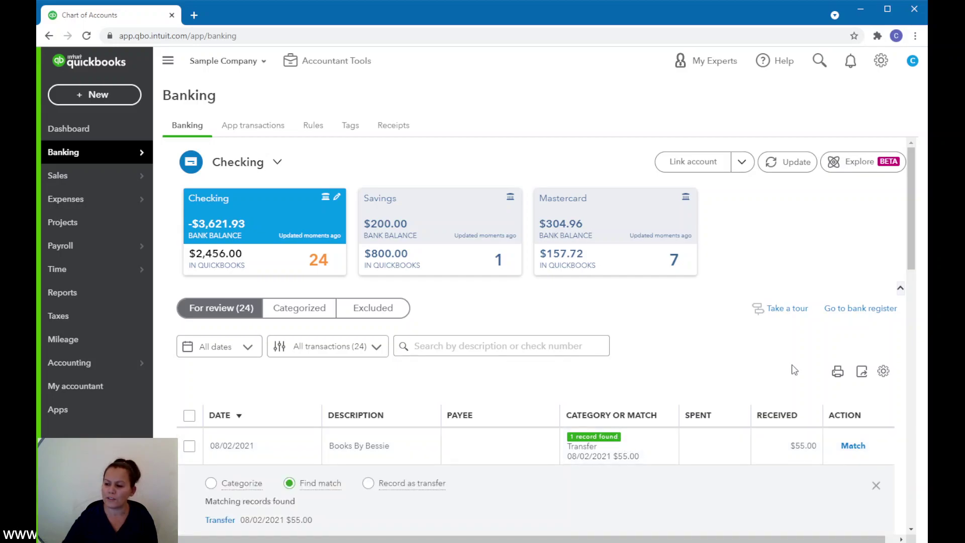
scroll(502, 392, "down", 3)
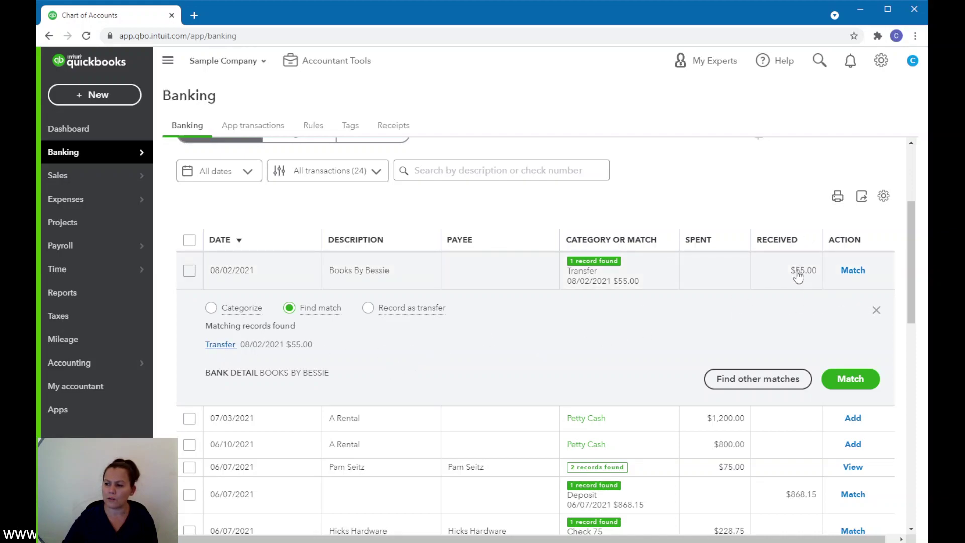
left_click(223, 348)
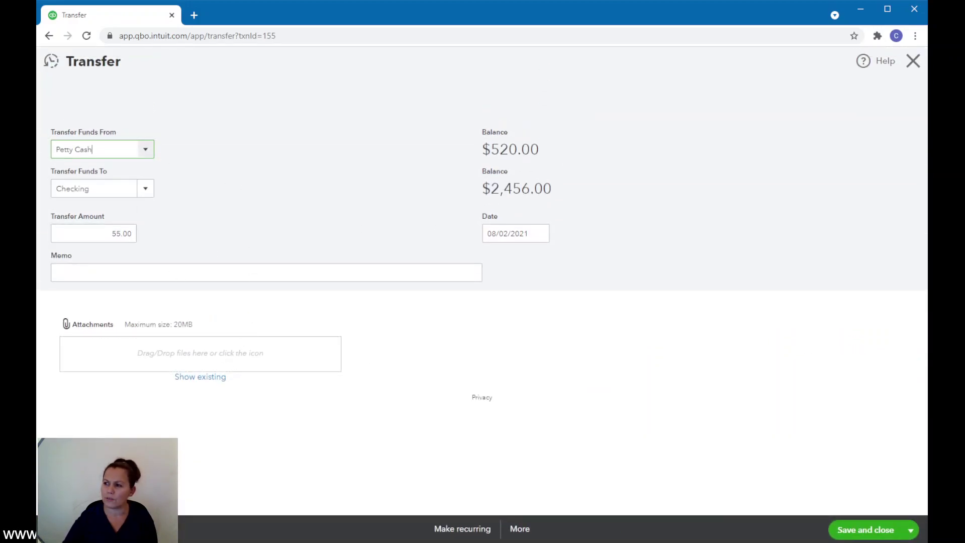
left_click(920, 66)
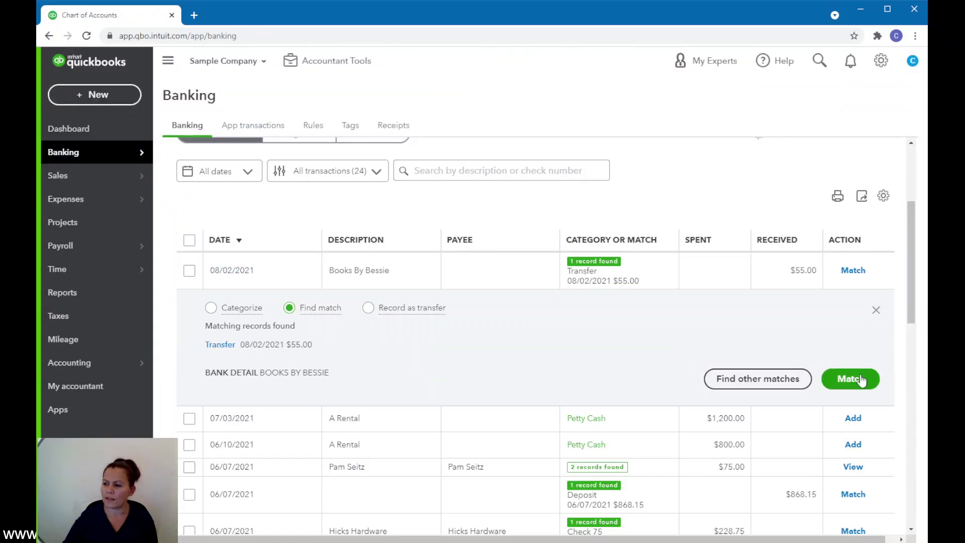
left_click(859, 379)
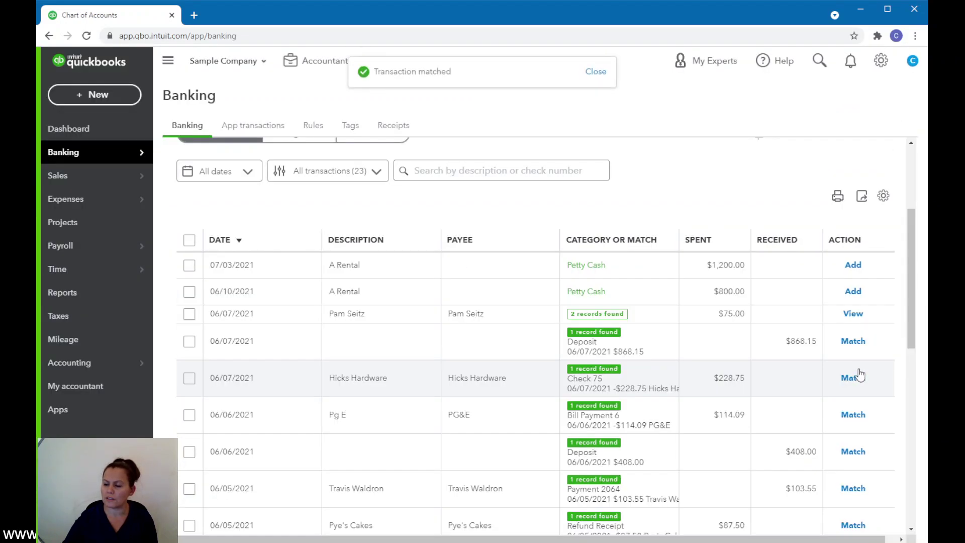
Step: Open the Petty Cash register from the chart of accounts and review its latest transfer
mouse_move(95, 362)
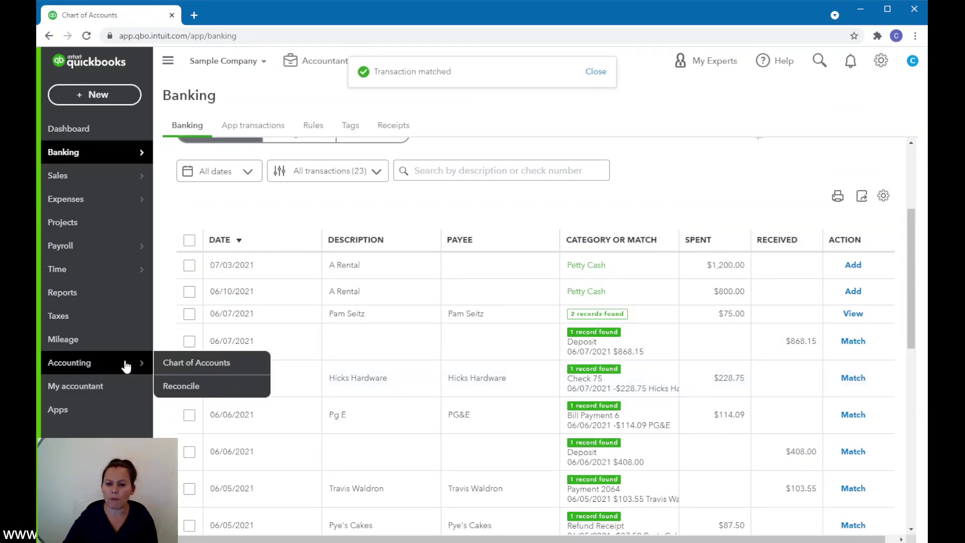
left_click(202, 371)
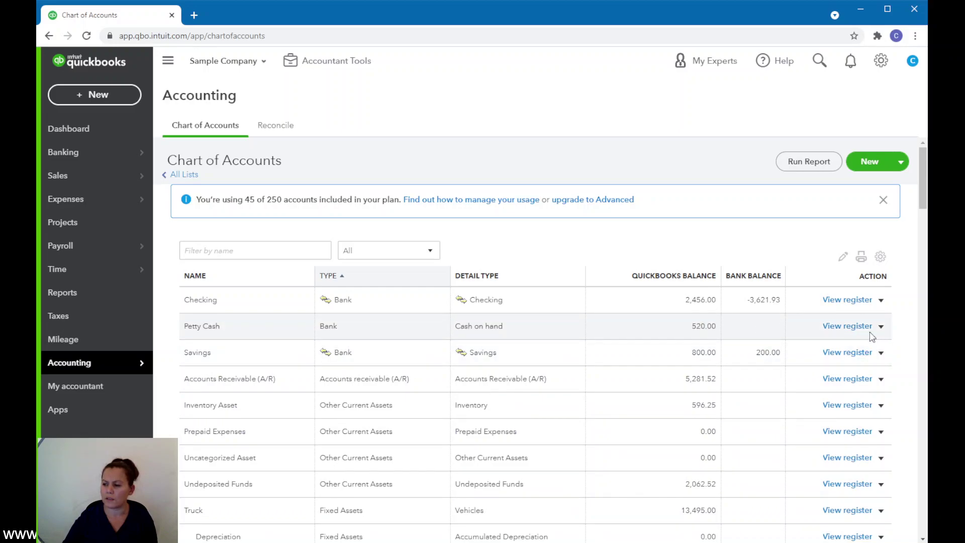
left_click(855, 327)
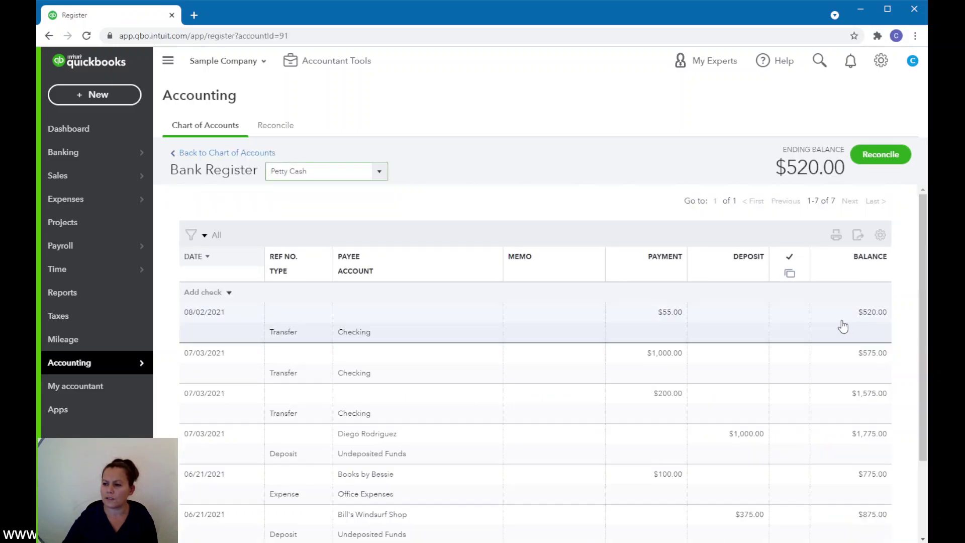
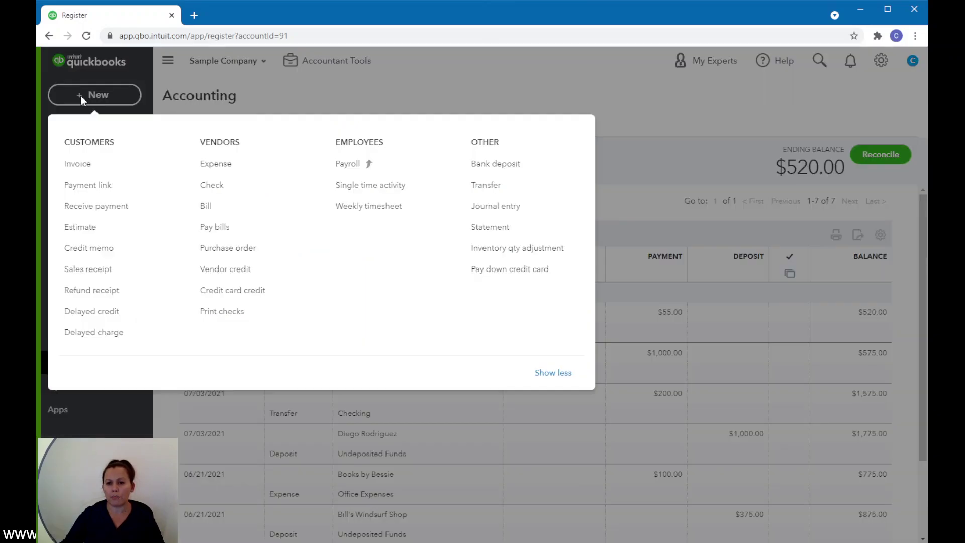
Step: Start a new expense and choose Bob's Burger Joint as the payee
left_click(226, 172)
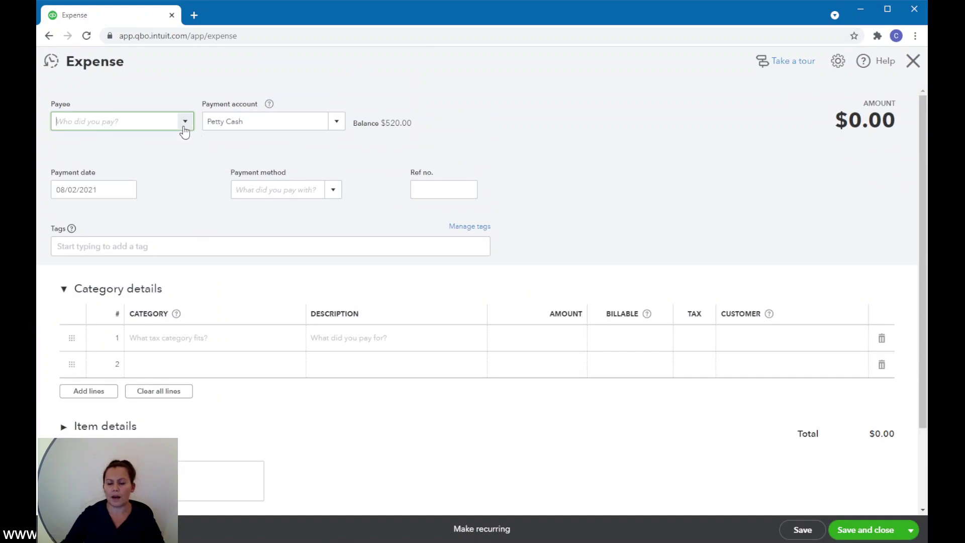
left_click(185, 122)
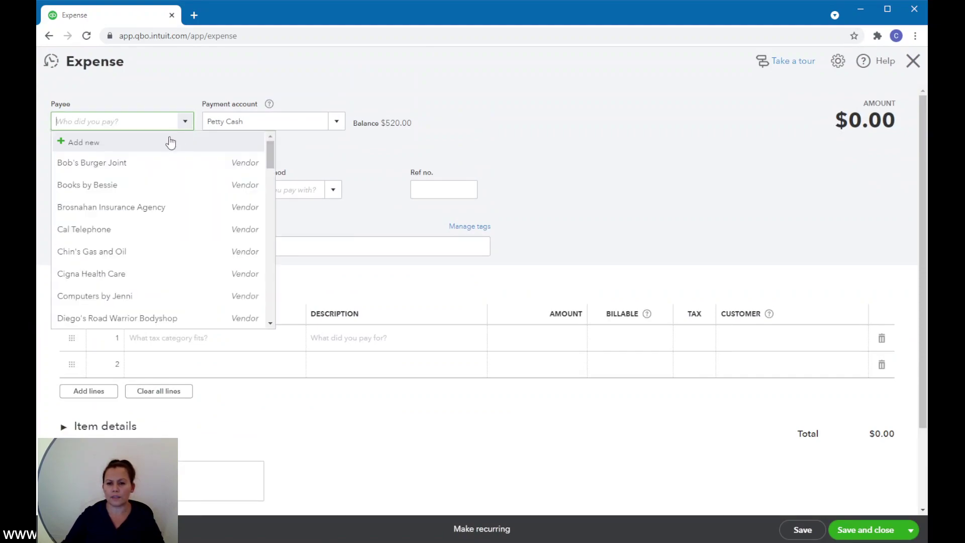
left_click(121, 169)
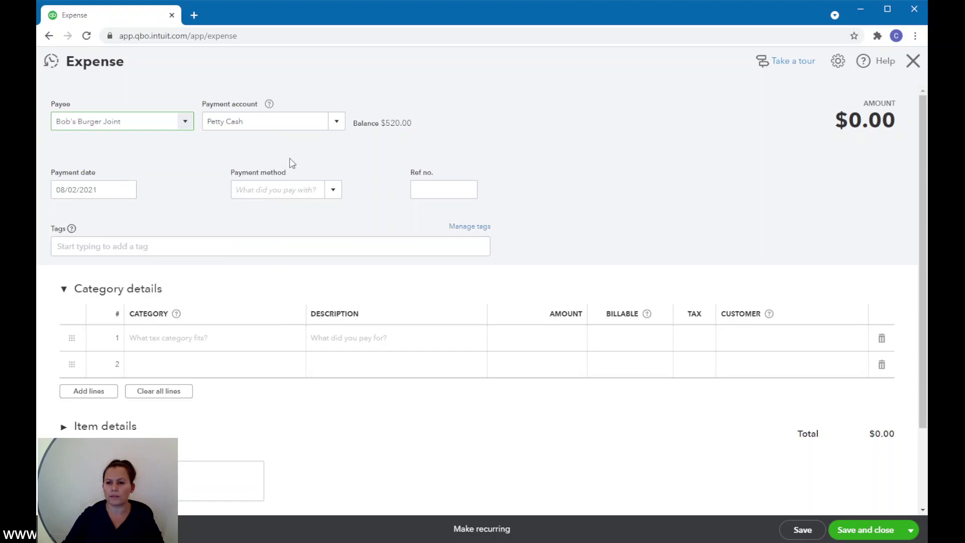
Step: Fill in the first category line of the expense with Meals and Entertainment and an amount of 100
left_click(258, 347)
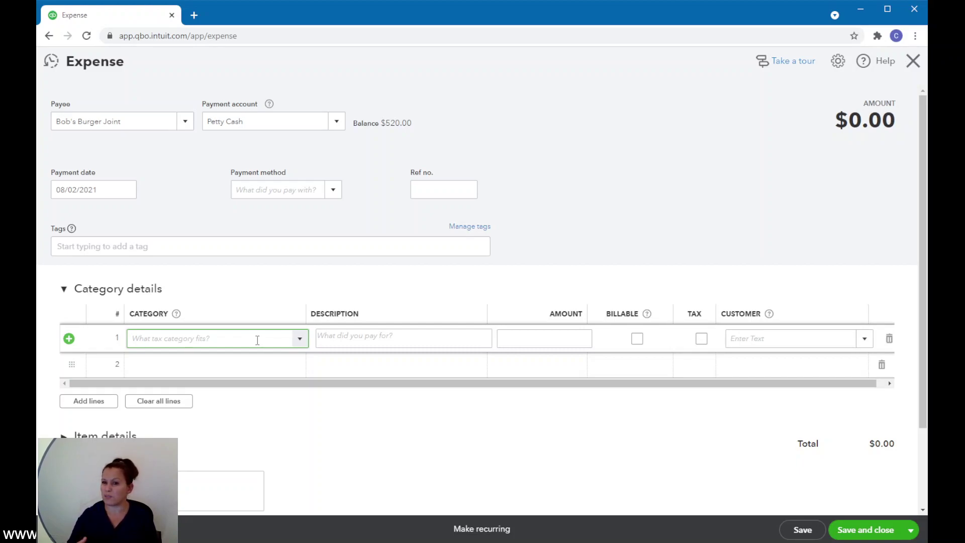
left_click(299, 340)
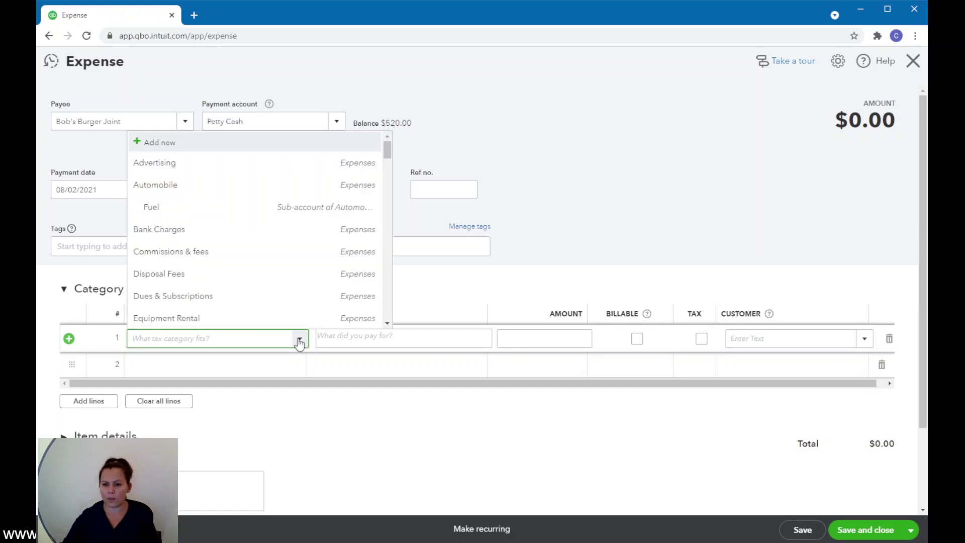
type("Meals and Entertainment")
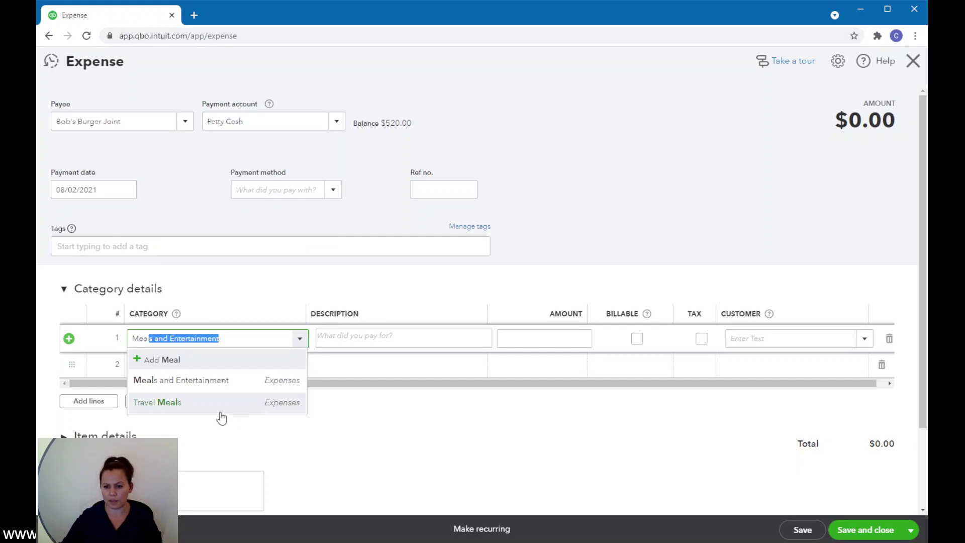
left_click(211, 387)
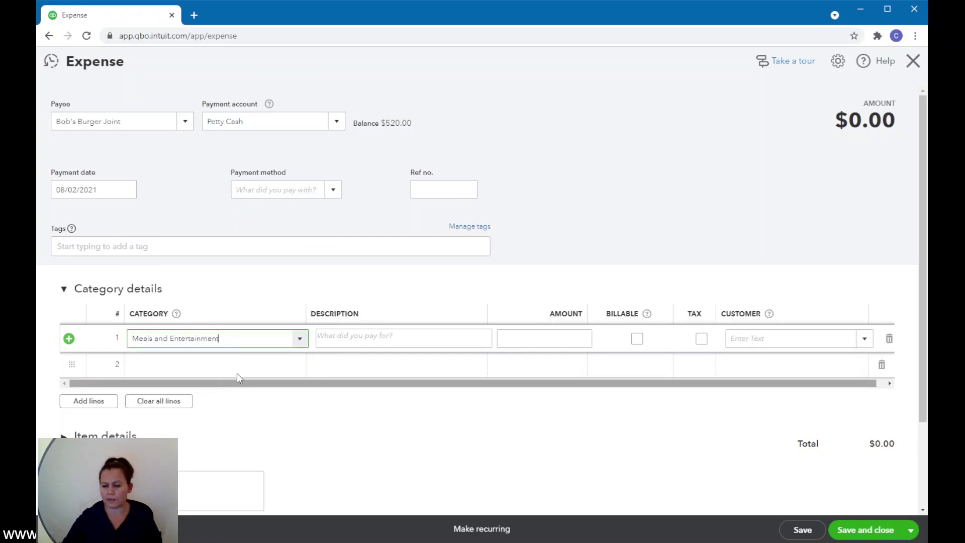
left_click(299, 338)
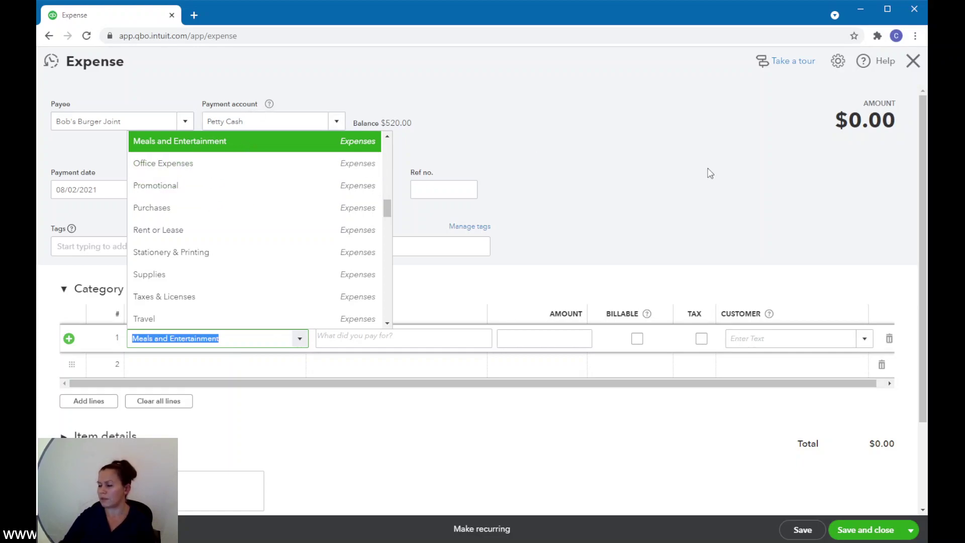
left_click(638, 203)
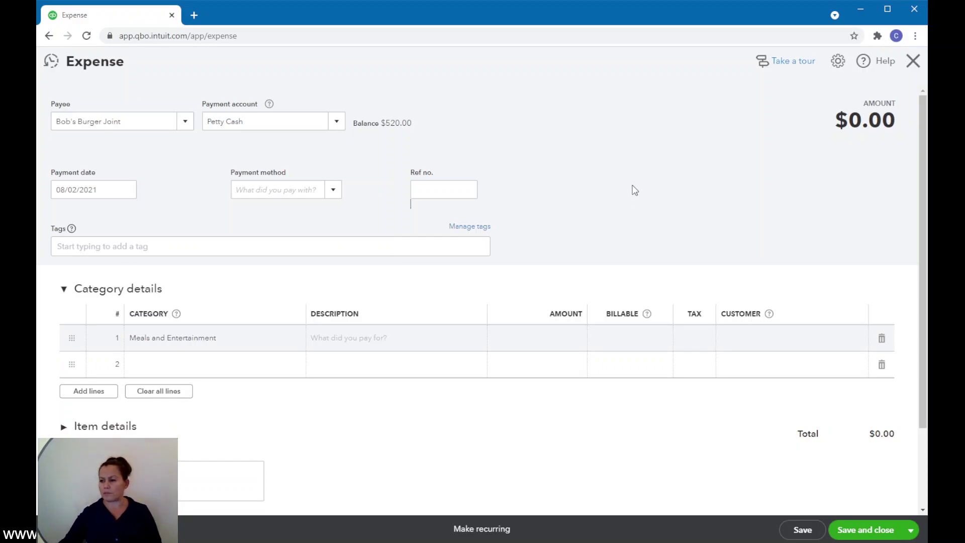
left_click(562, 343)
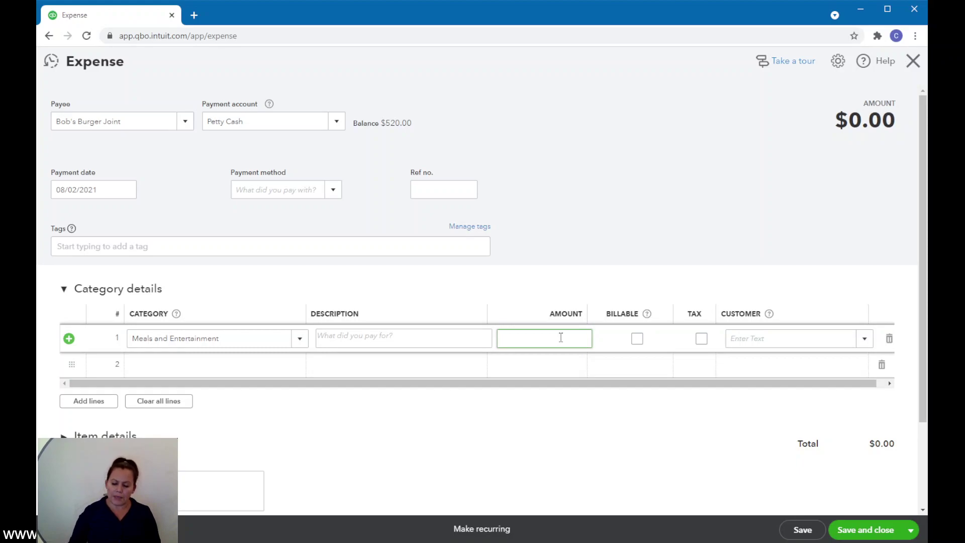
type("100")
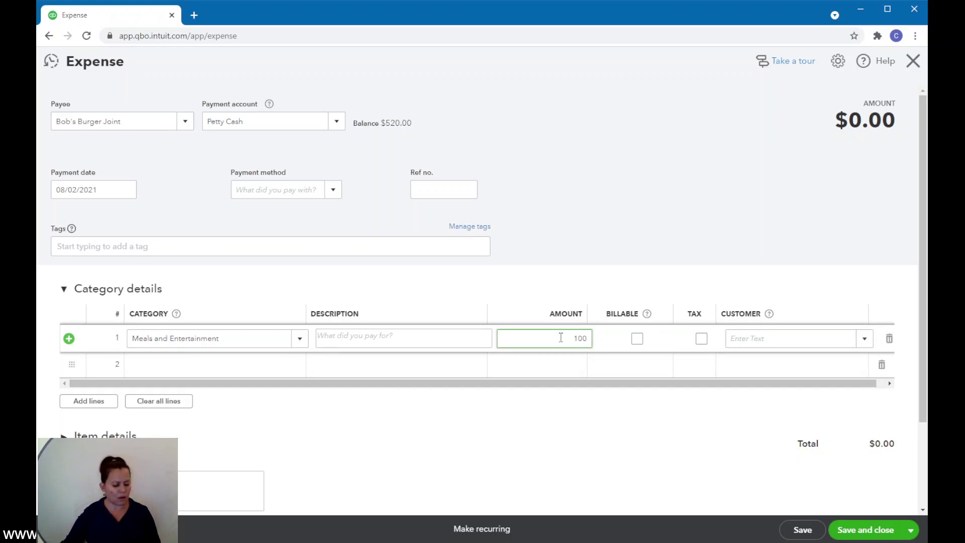
Step: Change the amount of the Meals and Entertainment line to 90 and leave its customer field empty
key("BackSpace")
key("BackSpace")
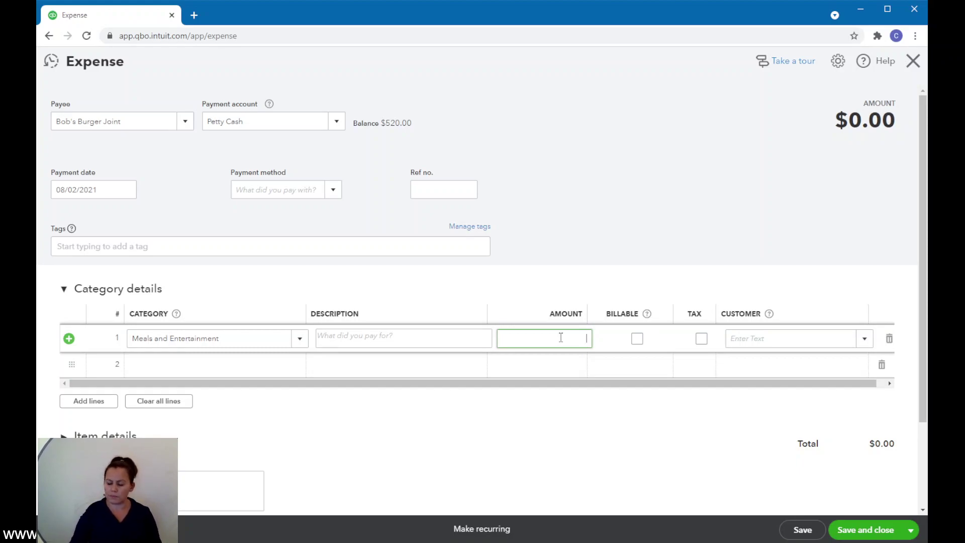
type("90")
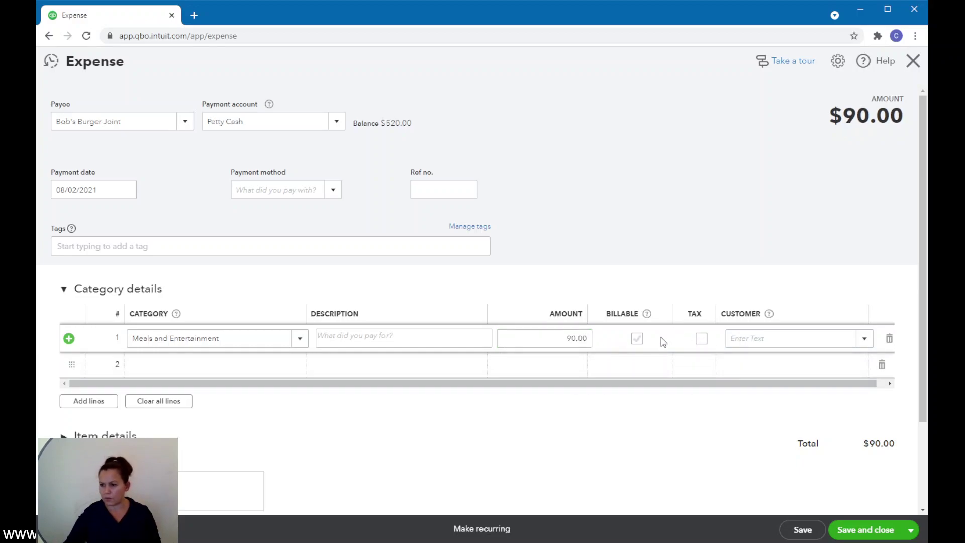
left_click(740, 342)
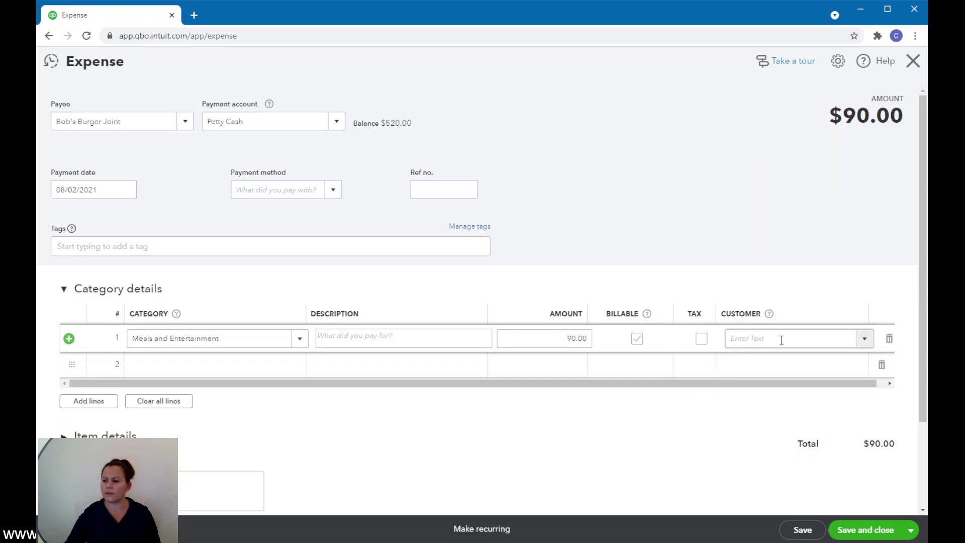
left_click(865, 339)
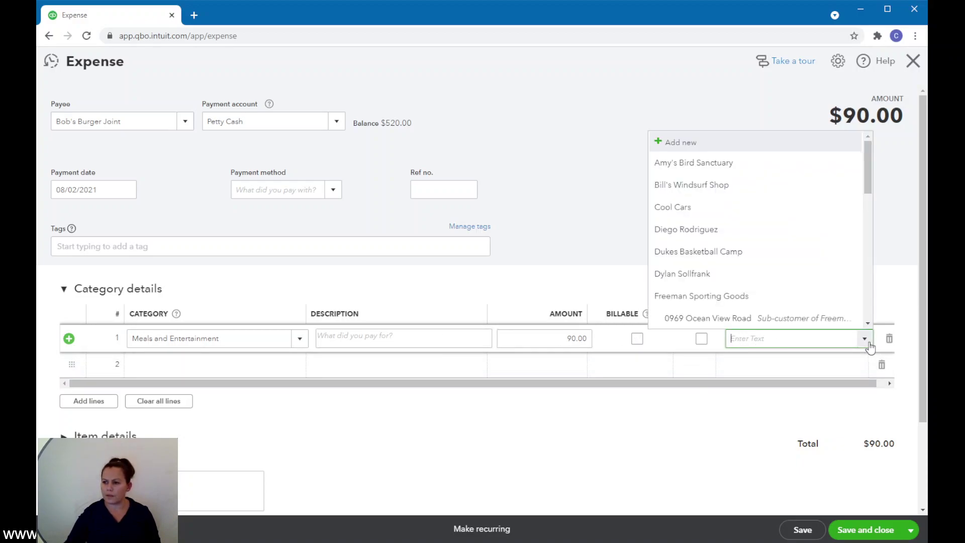
left_click(865, 339)
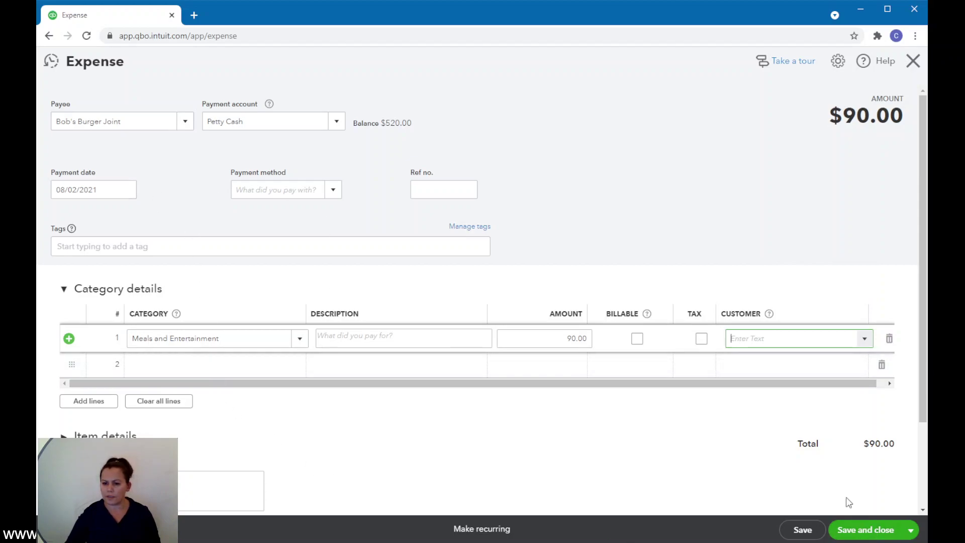
Step: Save and close the Bob's Burger Joint expense and reopen the Petty Cash register from the chart of accounts
left_click(865, 531)
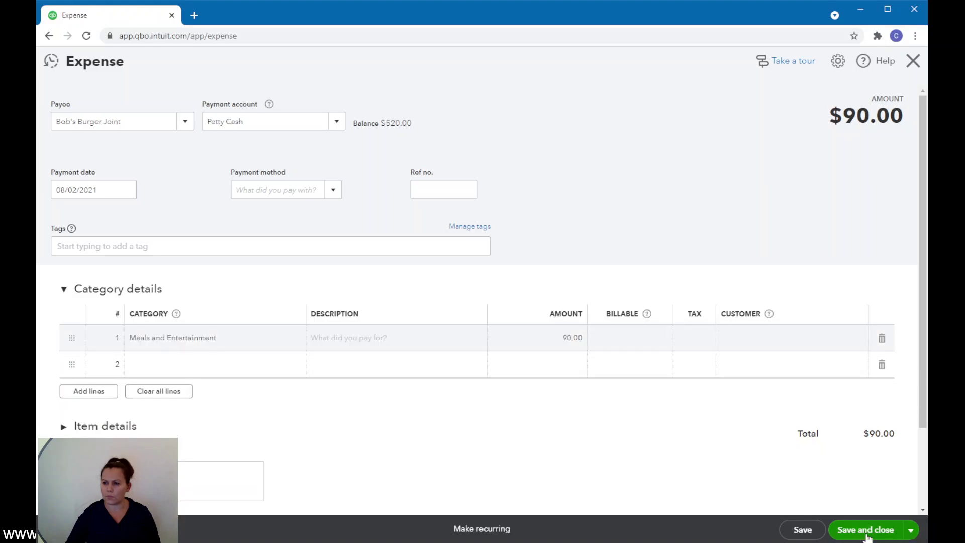
left_click(913, 61)
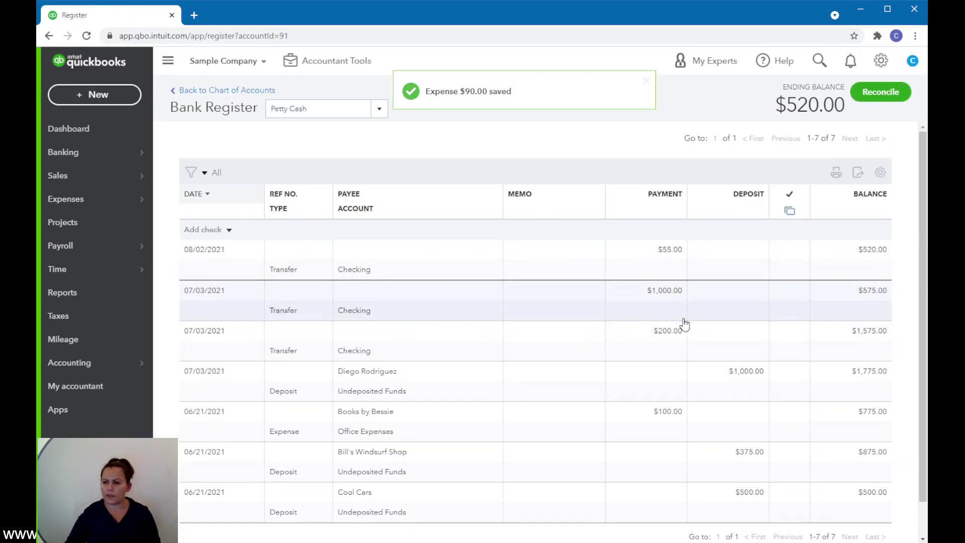
left_click(215, 92)
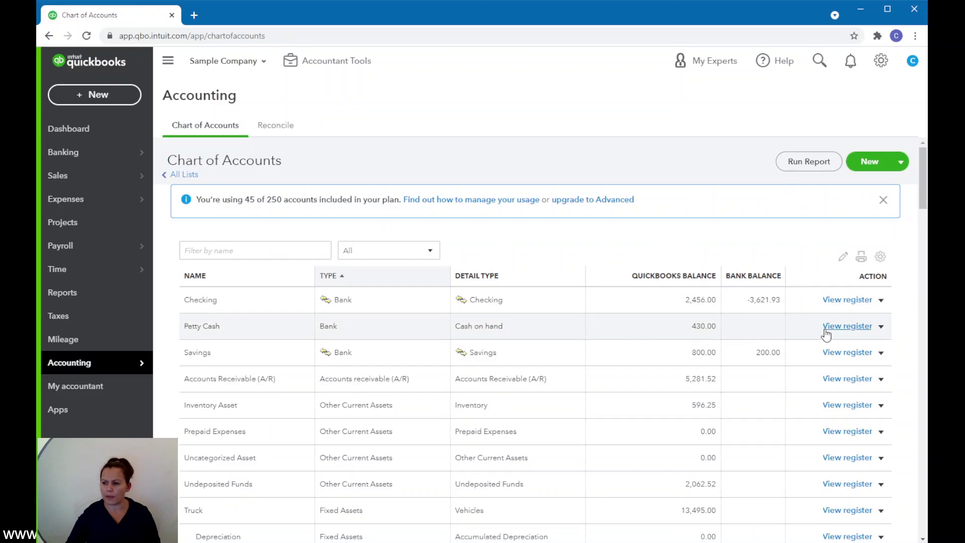
left_click(825, 331)
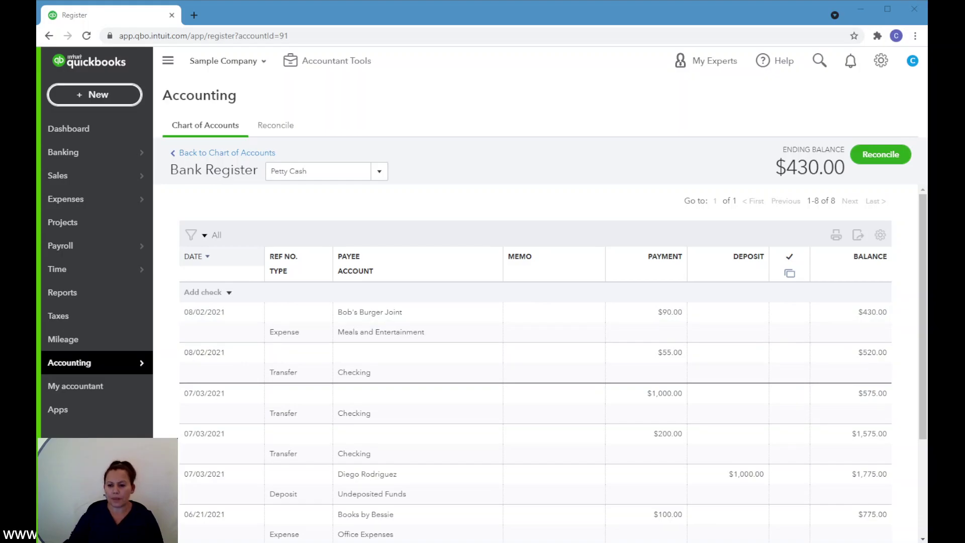
Step: Start a new transfer and choose Petty Cash as the account to transfer funds from
left_click(76, 98)
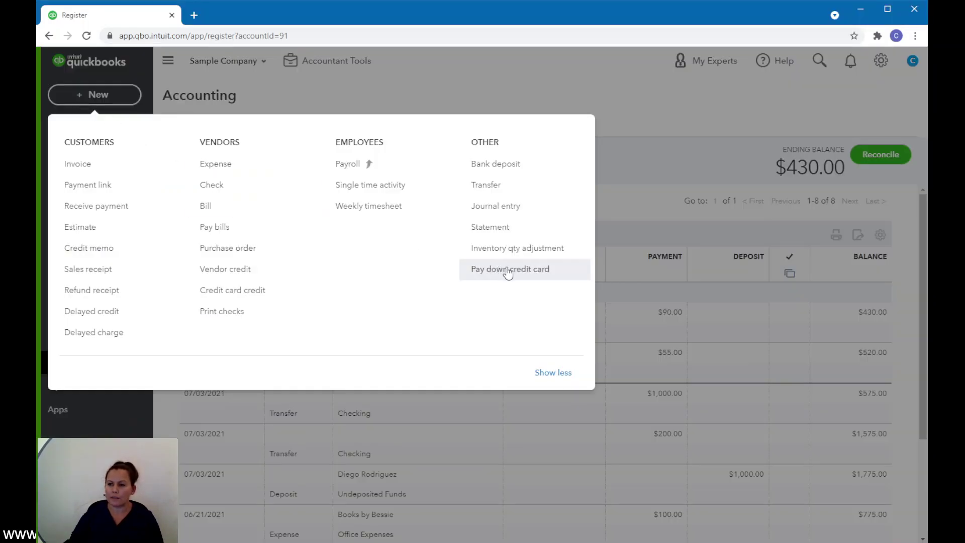
left_click(493, 186)
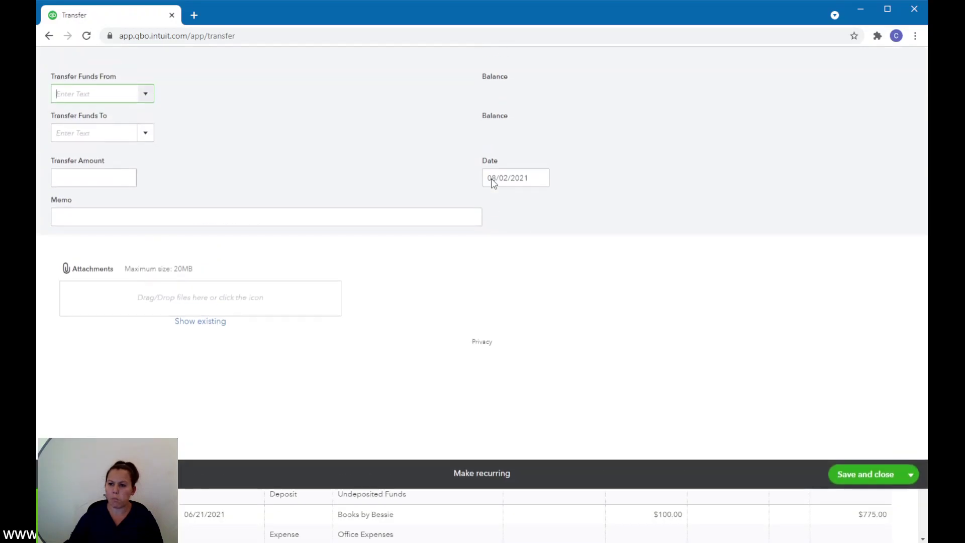
left_click(145, 150)
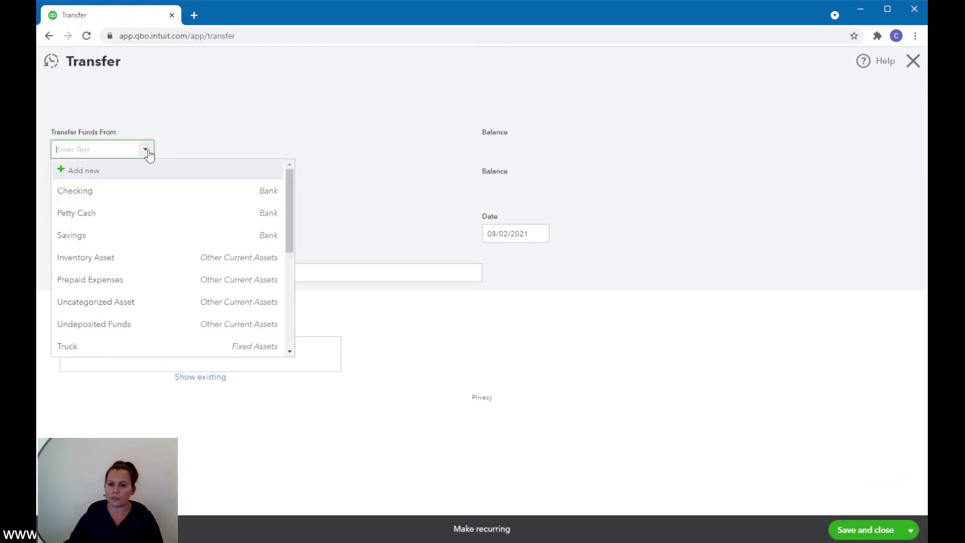
left_click(95, 219)
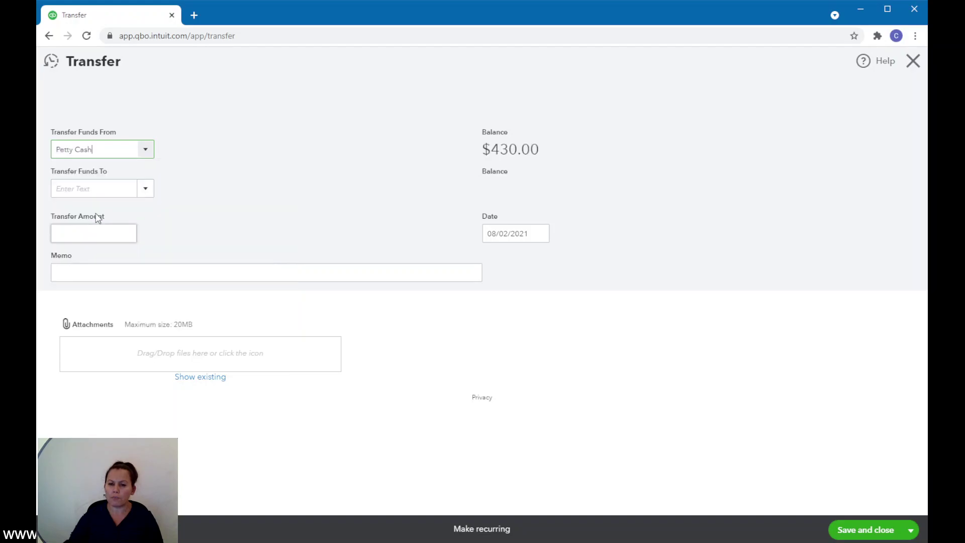
Step: Search the destination accounts for an owner's draw account and look through the available equity accounts
left_click(146, 190)
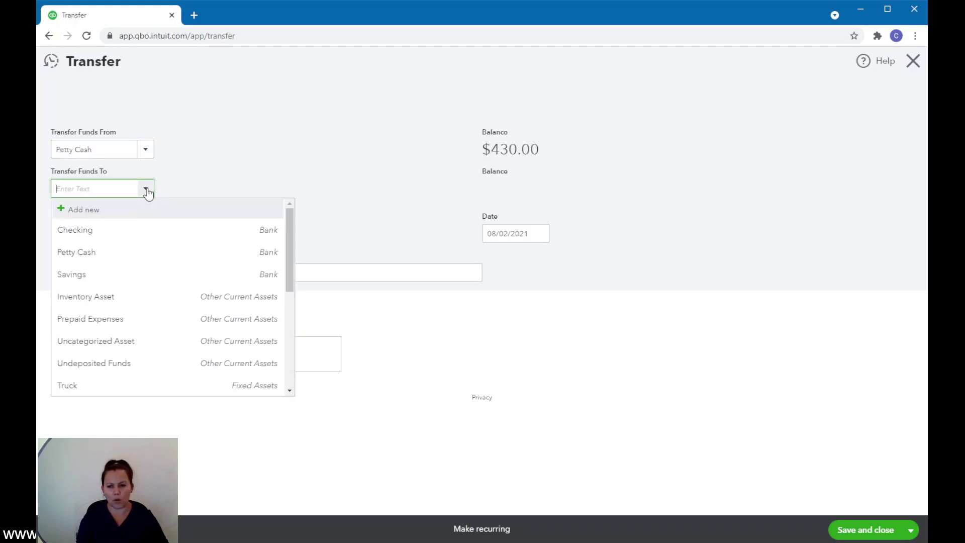
type("dra")
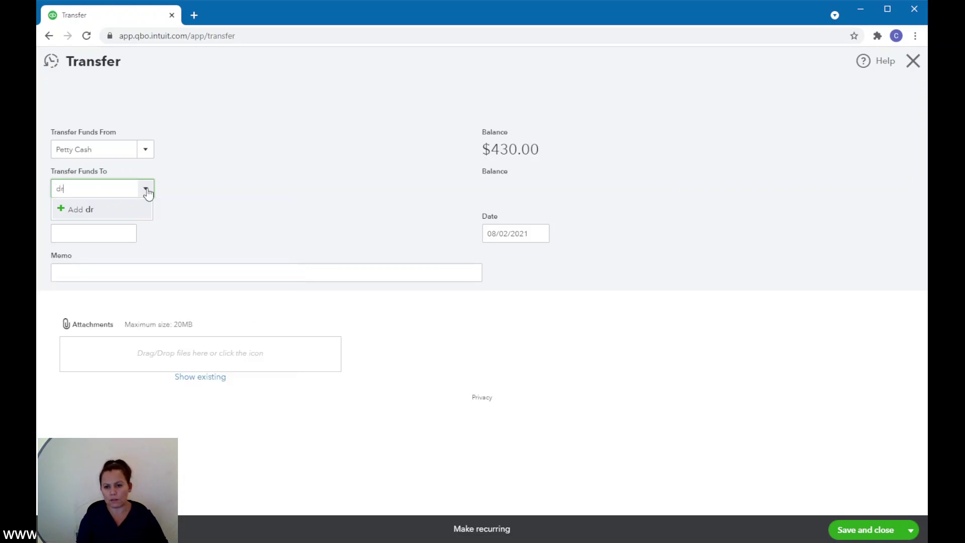
key("BackSpace")
key("BackSpace")
key("BackSpace")
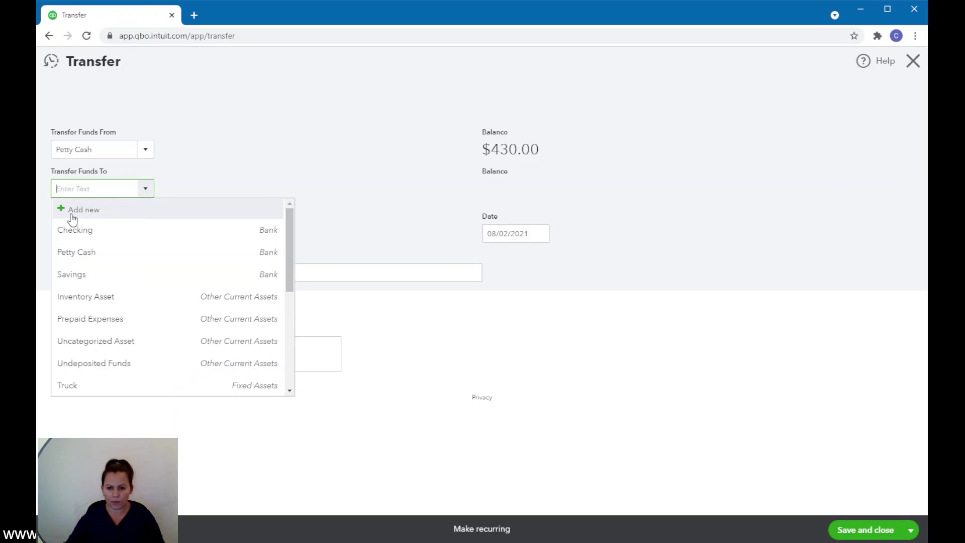
scroll(164, 291, "down", 1)
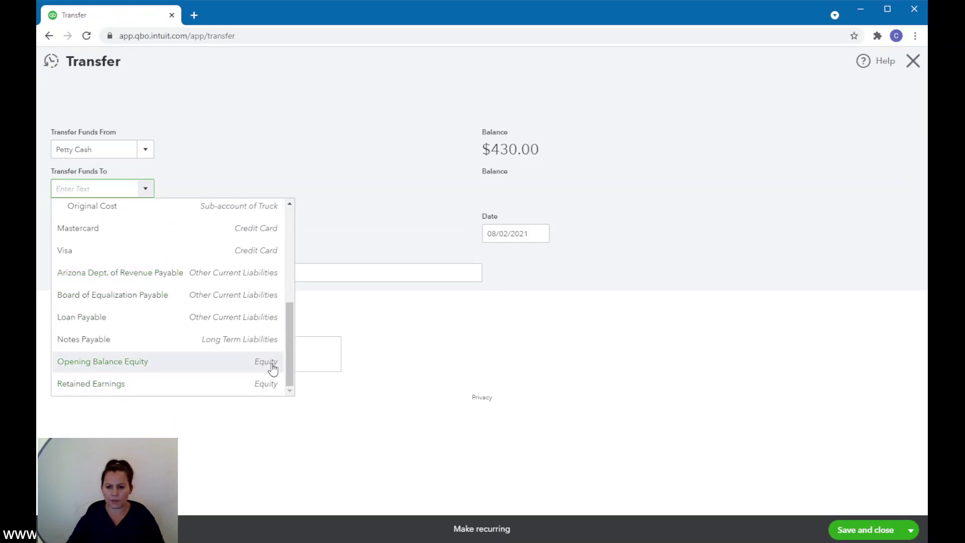
scroll(150, 207, "up", 5)
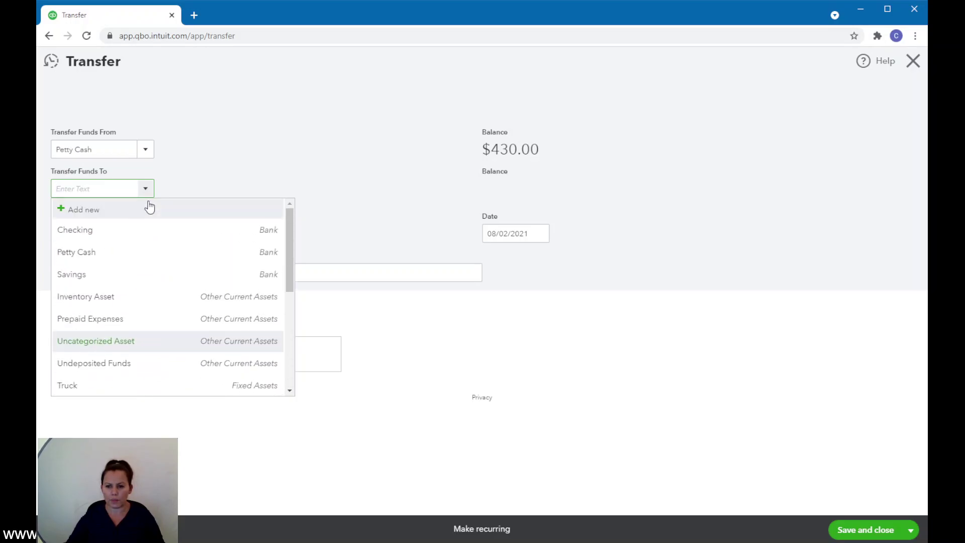
Step: Create a new destination account with account type Equity and detail type Personal Expense, and save it
left_click(88, 215)
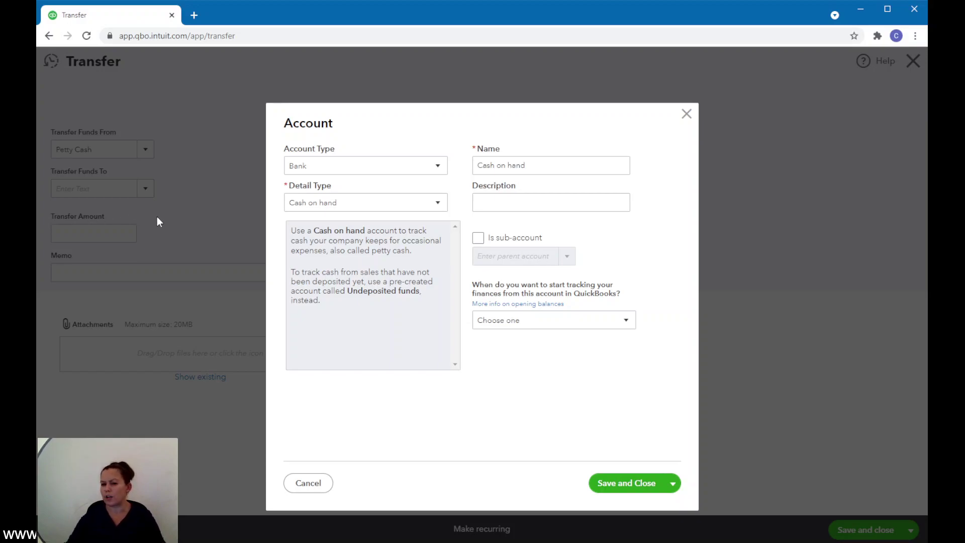
left_click(438, 167)
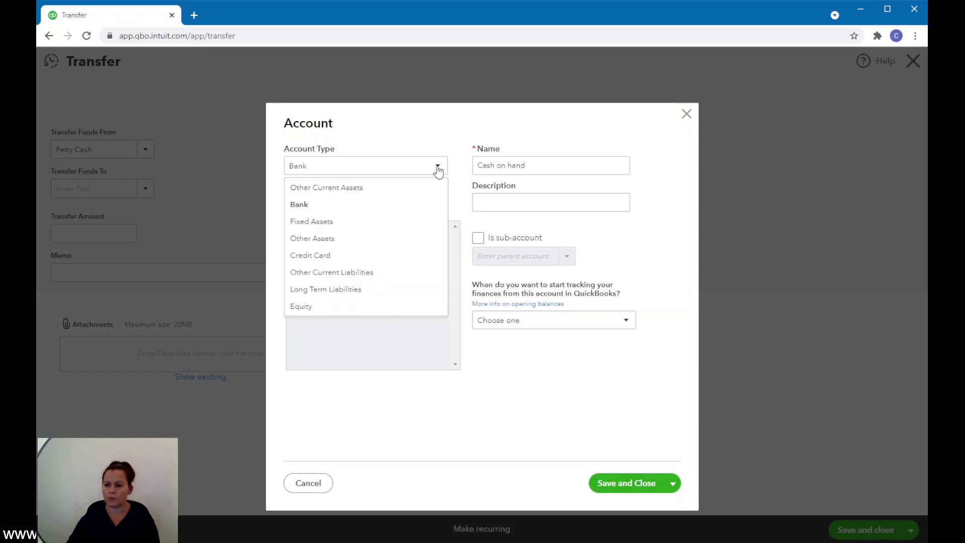
left_click(340, 312)
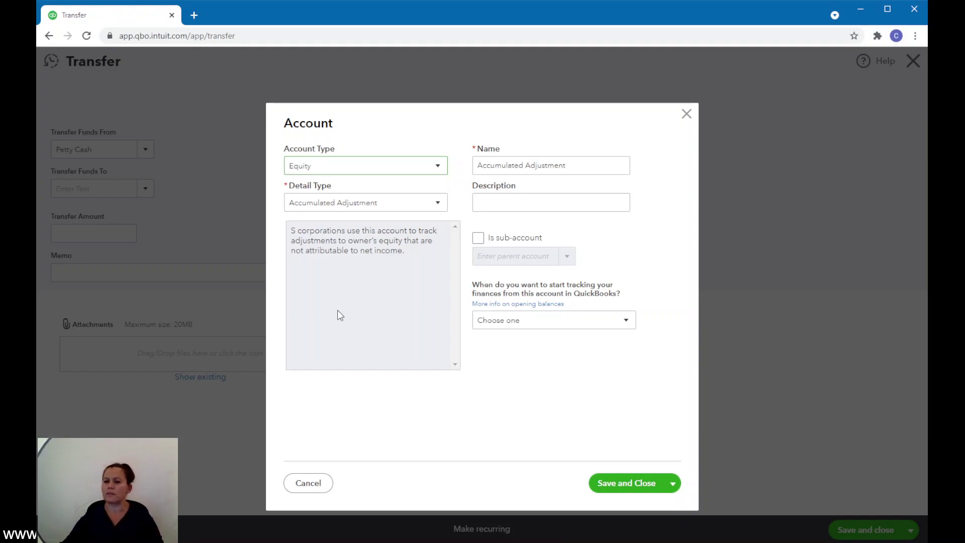
left_click(434, 204)
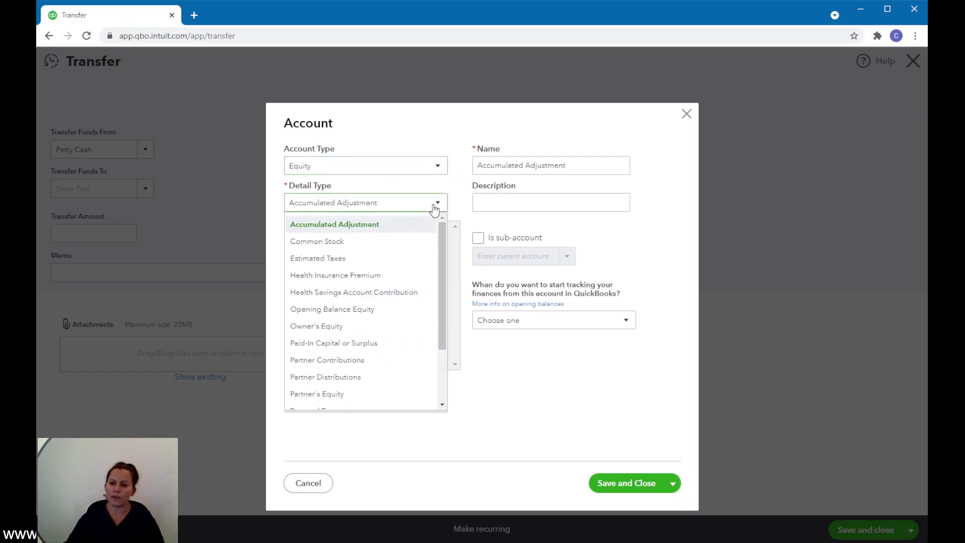
scroll(415, 357, "down", 3)
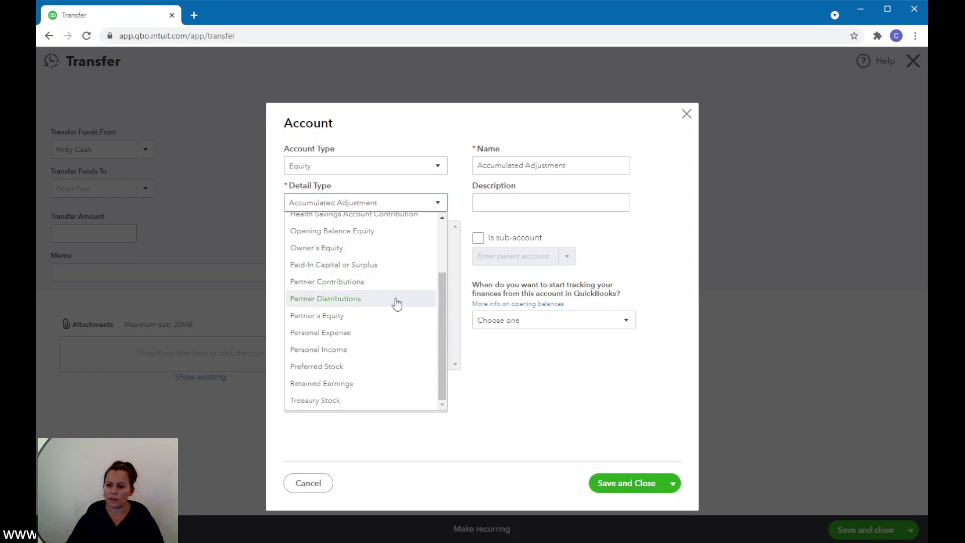
scroll(400, 304, "up", 3)
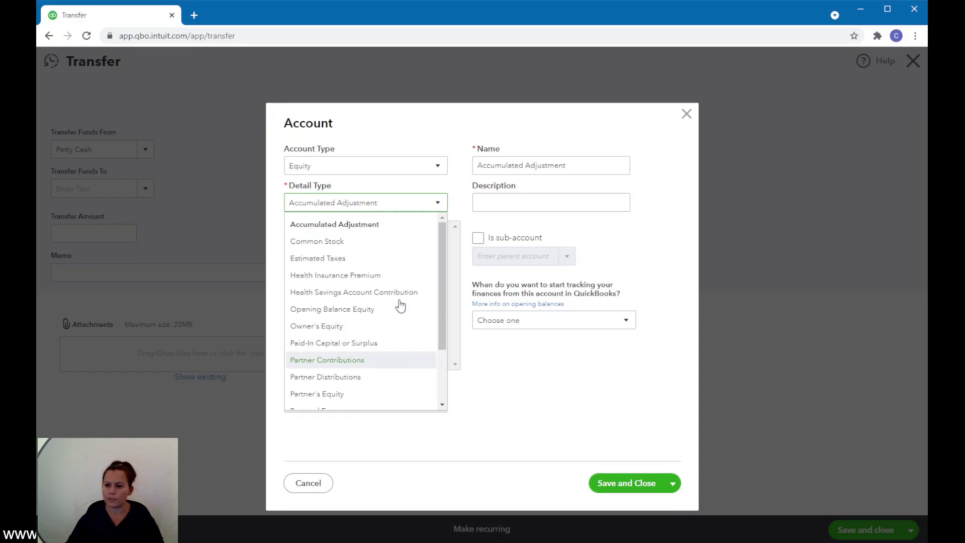
scroll(401, 305, "down", 3)
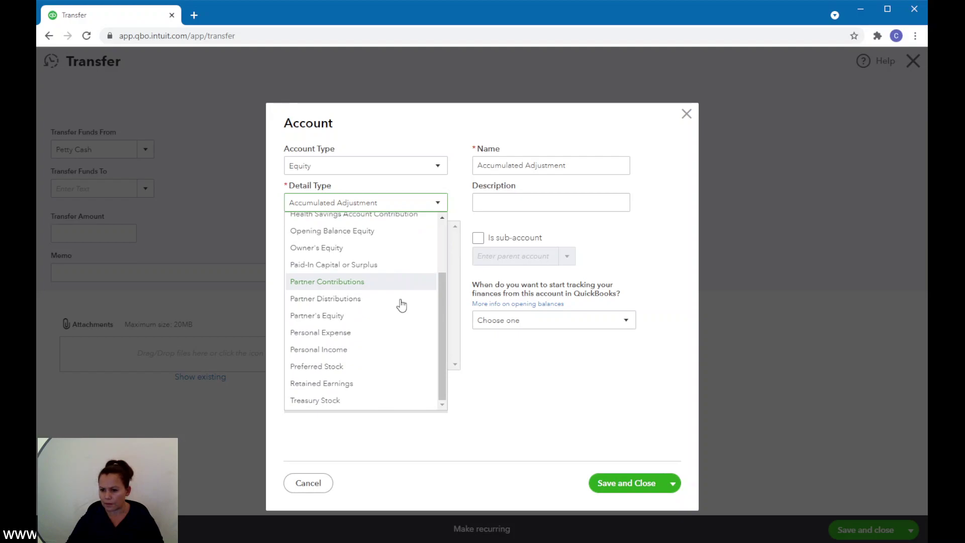
left_click(318, 332)
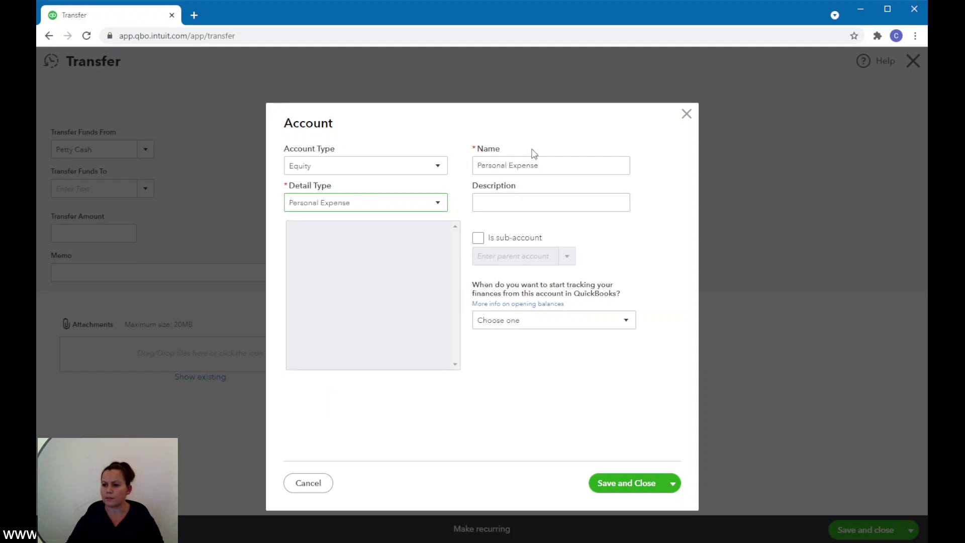
left_click(630, 485)
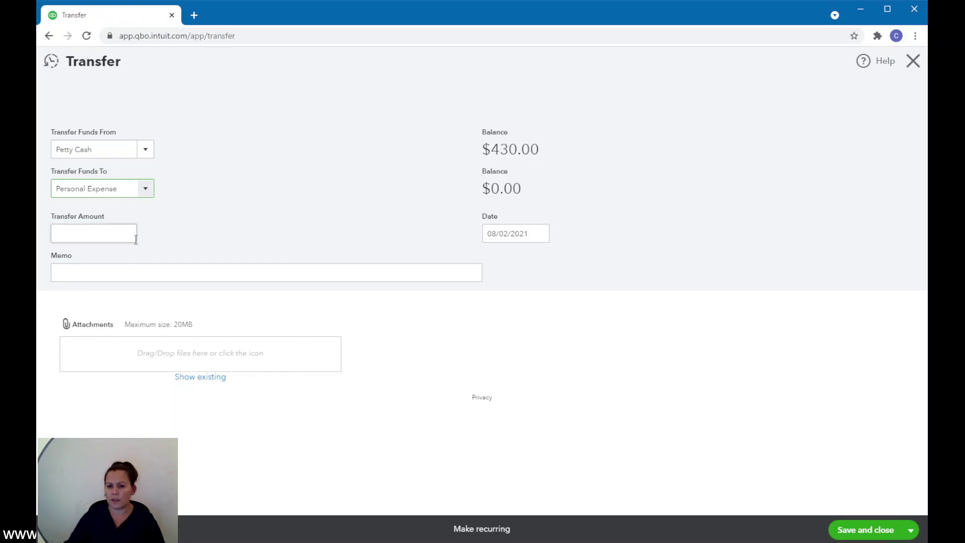
Step: Save the transfer with an amount of 150.00 and reopen the Petty Cash register from the chart of accounts
left_click(114, 234)
type("150.00")
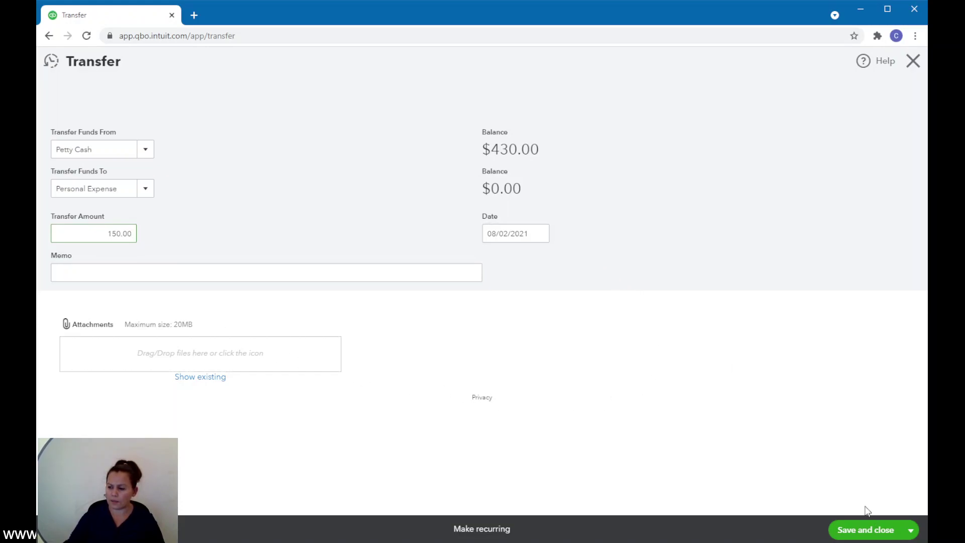
left_click(867, 531)
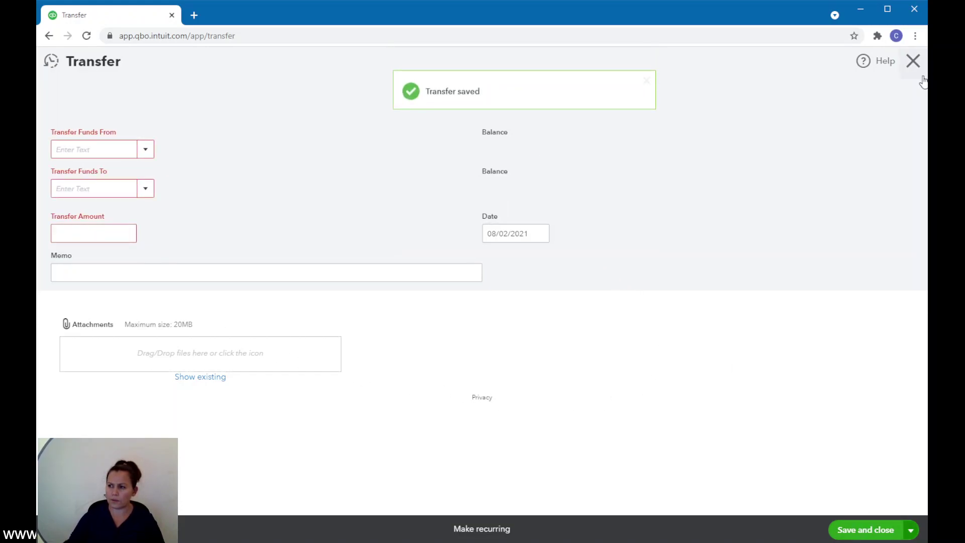
left_click(914, 61)
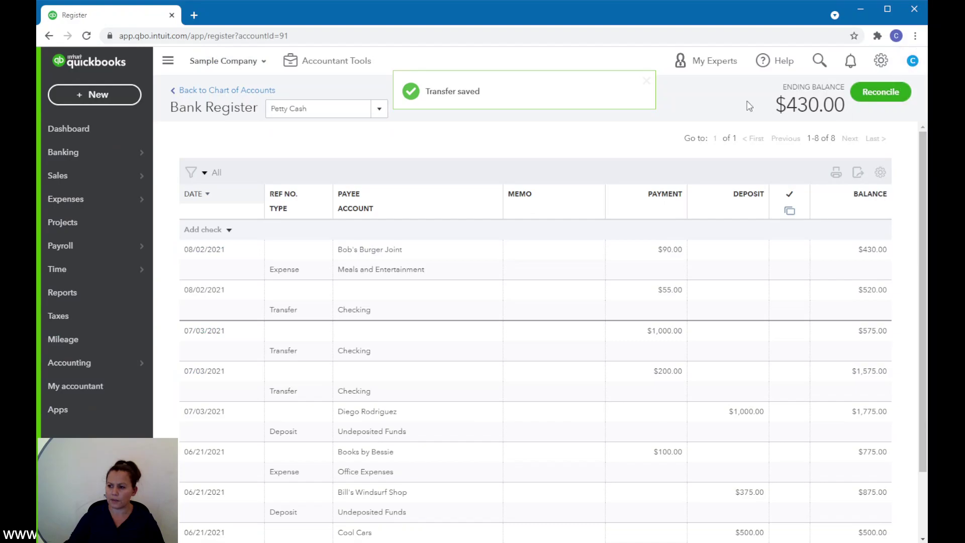
left_click(229, 91)
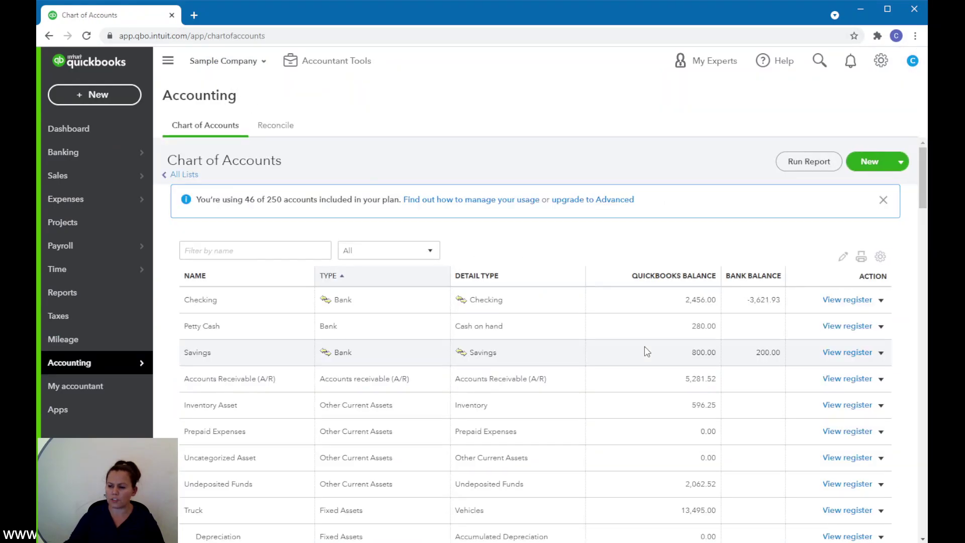
left_click(844, 329)
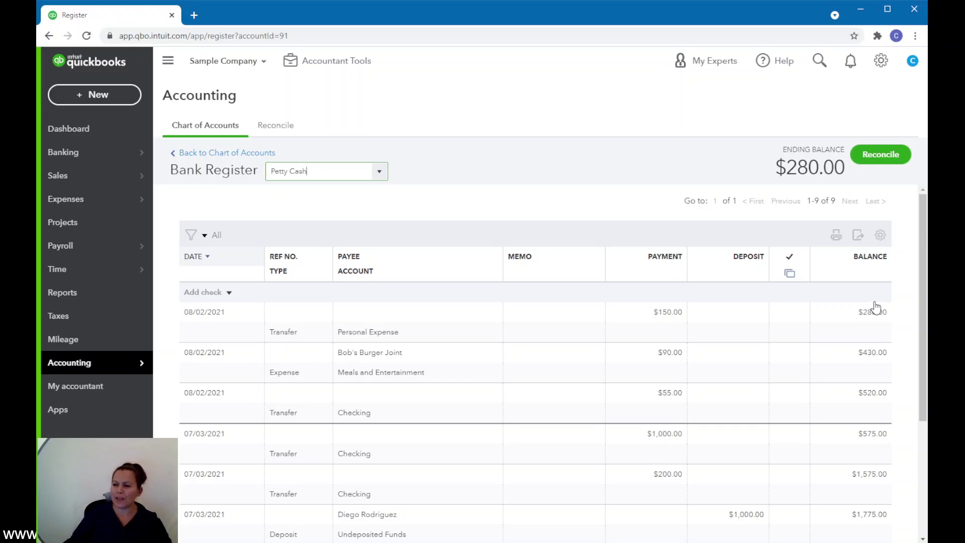
Step: Edit the Petty Cash transfer to Personal Expense, save it with an amount of 130.00, and reload the Petty Cash register
left_click(673, 314)
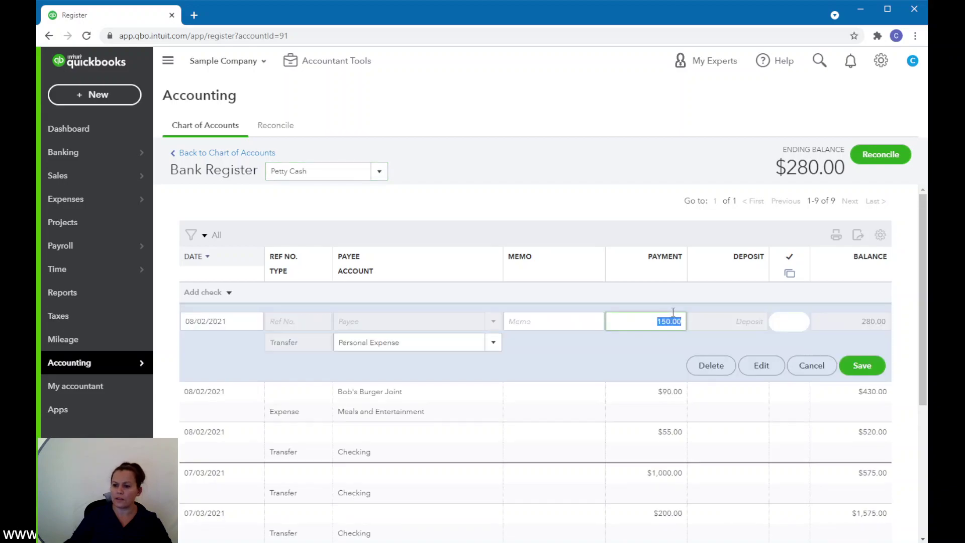
left_click(768, 371)
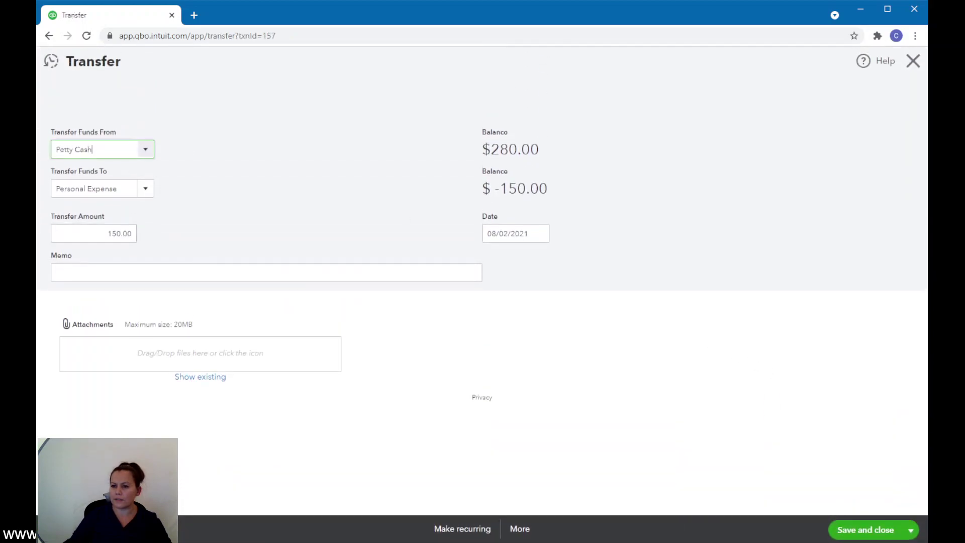
left_click(114, 235)
type("1")
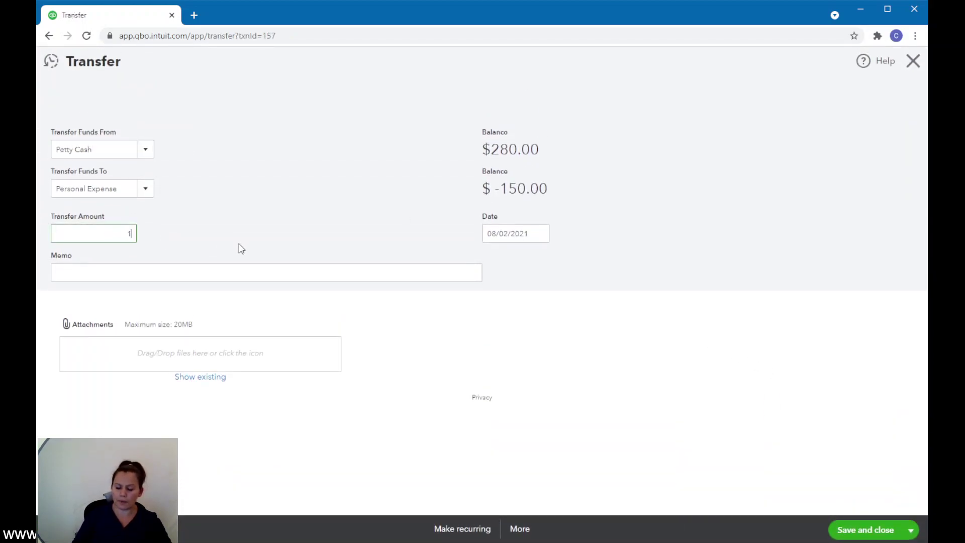
type("30.00")
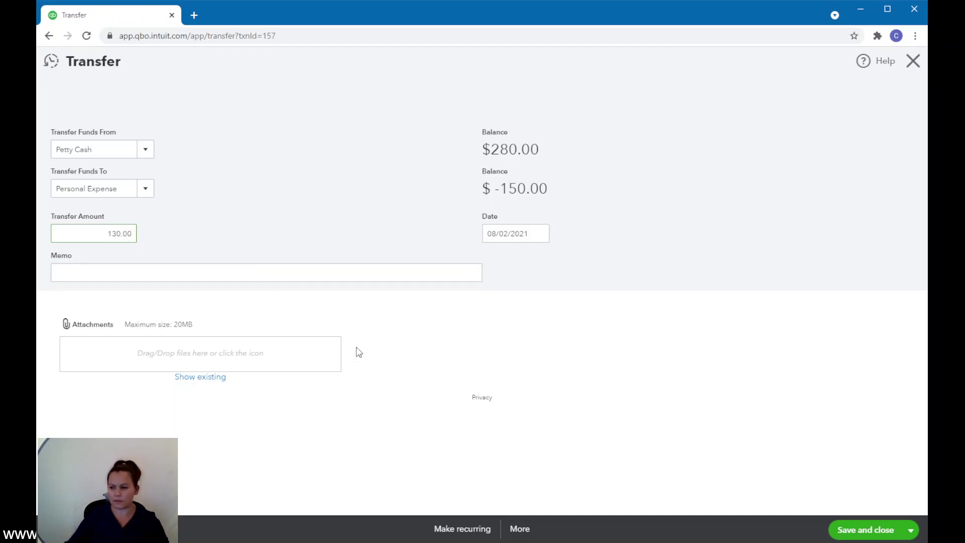
left_click(853, 530)
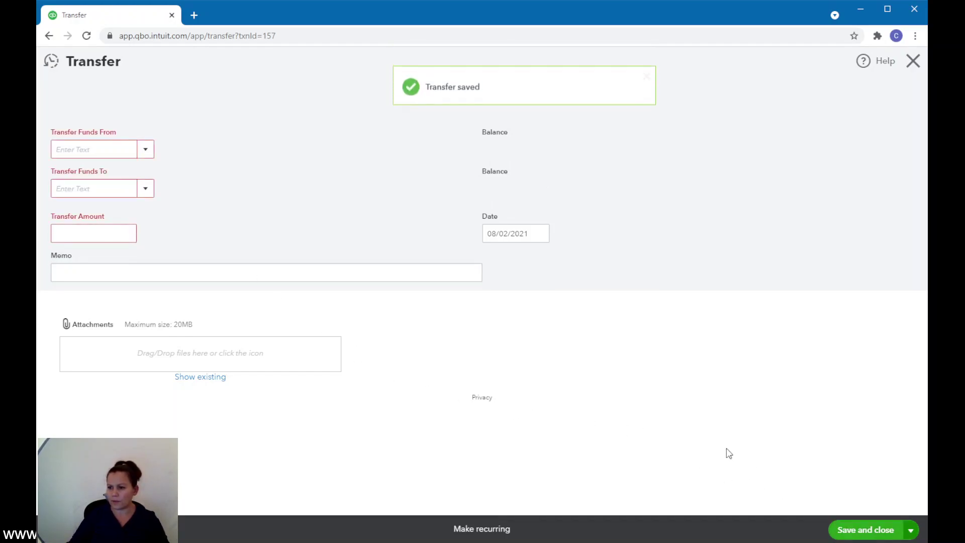
left_click(914, 61)
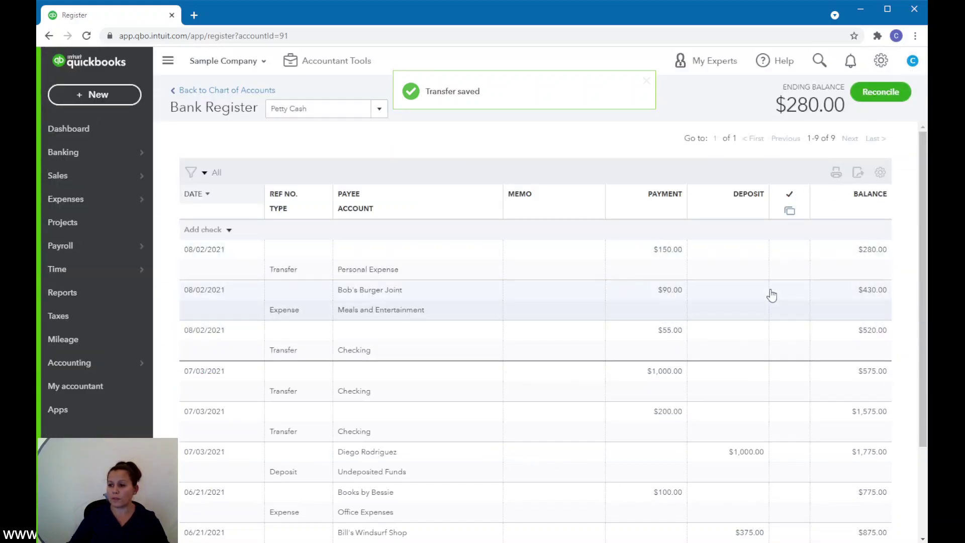
left_click(211, 90)
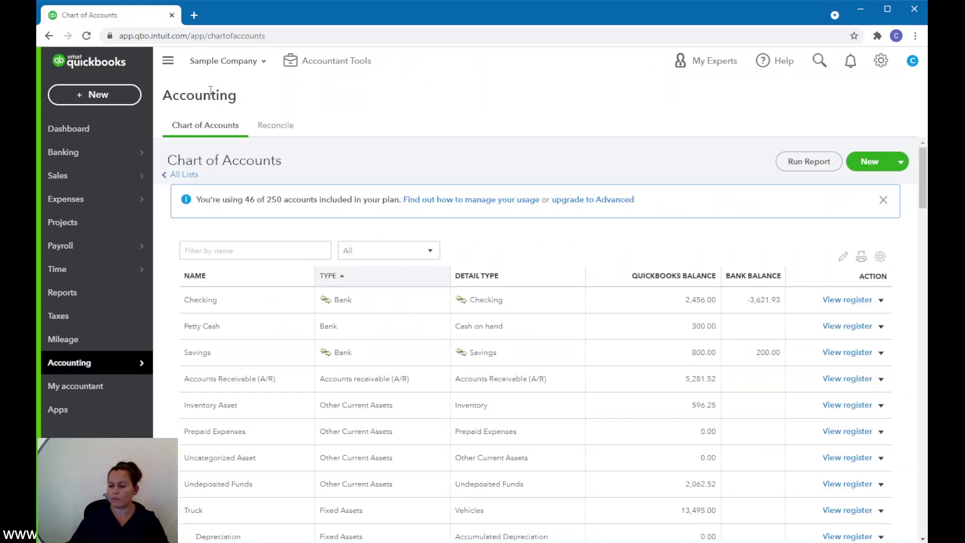
left_click(858, 328)
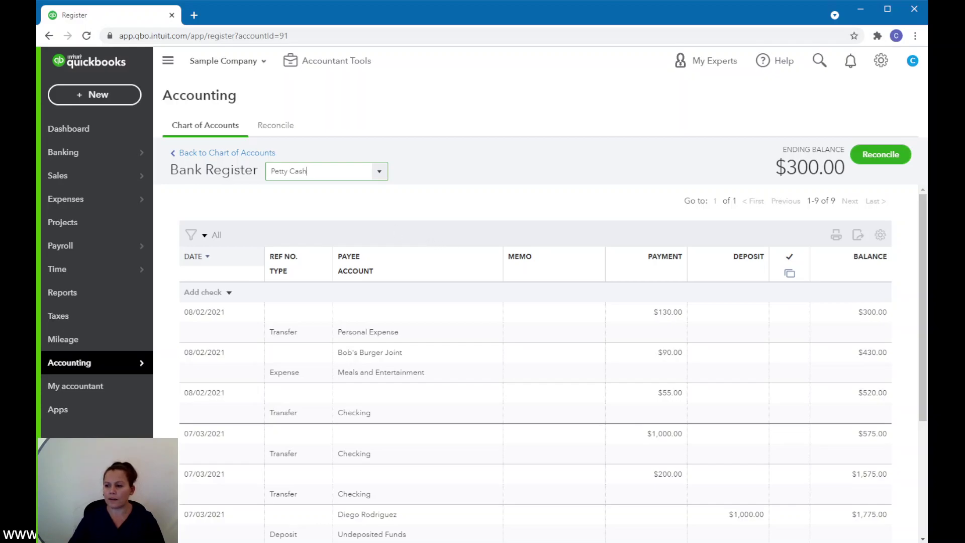
Step: Bring up the latest 130.00 transfer from the recent transfers of a new transfer form, review it, and close it
left_click(79, 97)
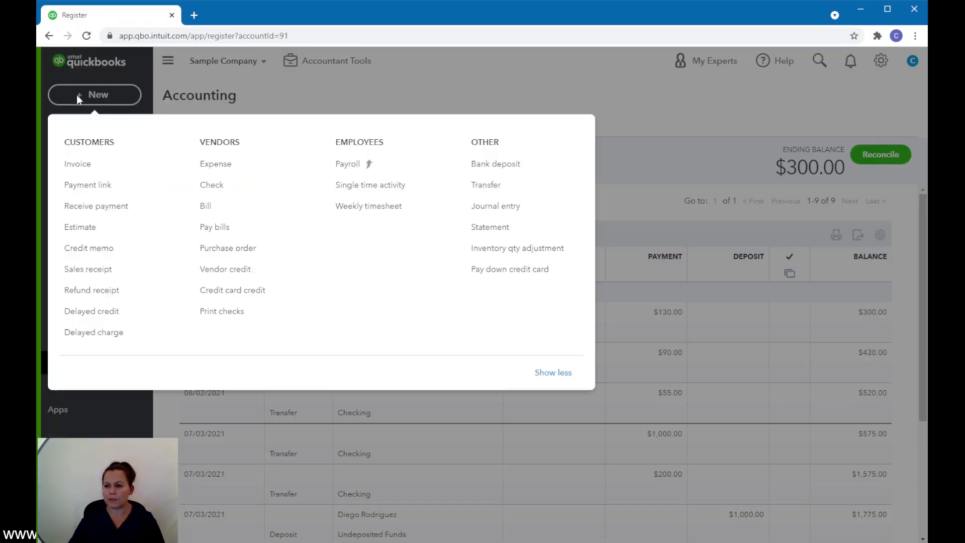
left_click(490, 186)
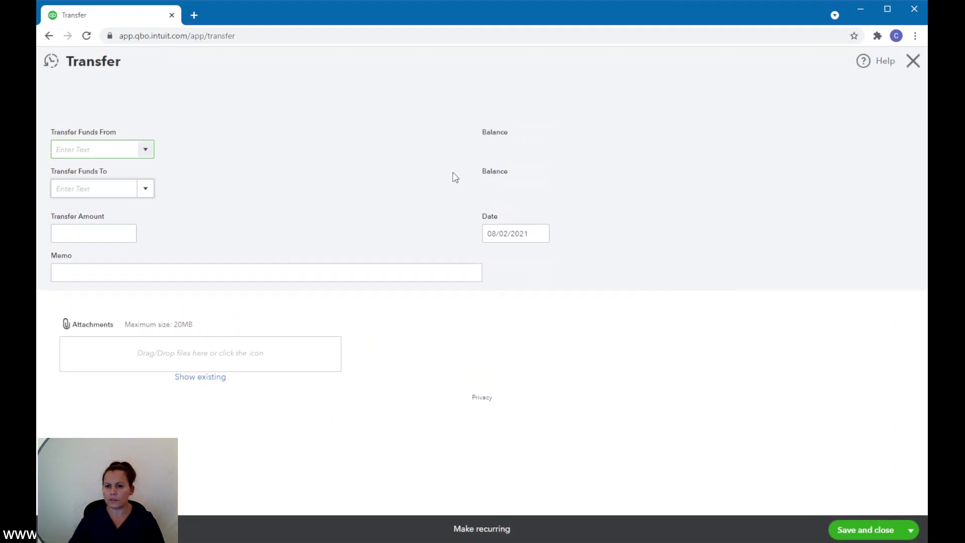
left_click(51, 63)
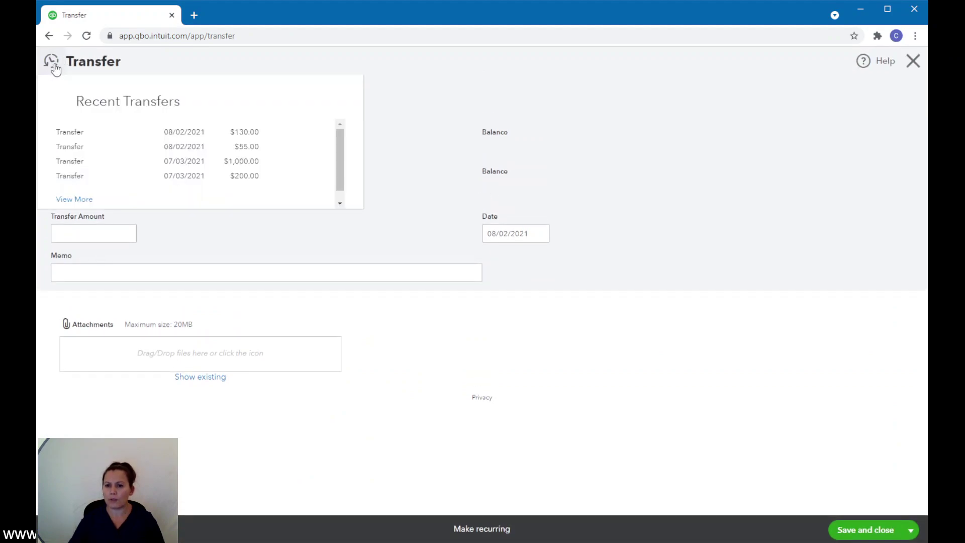
left_click(255, 136)
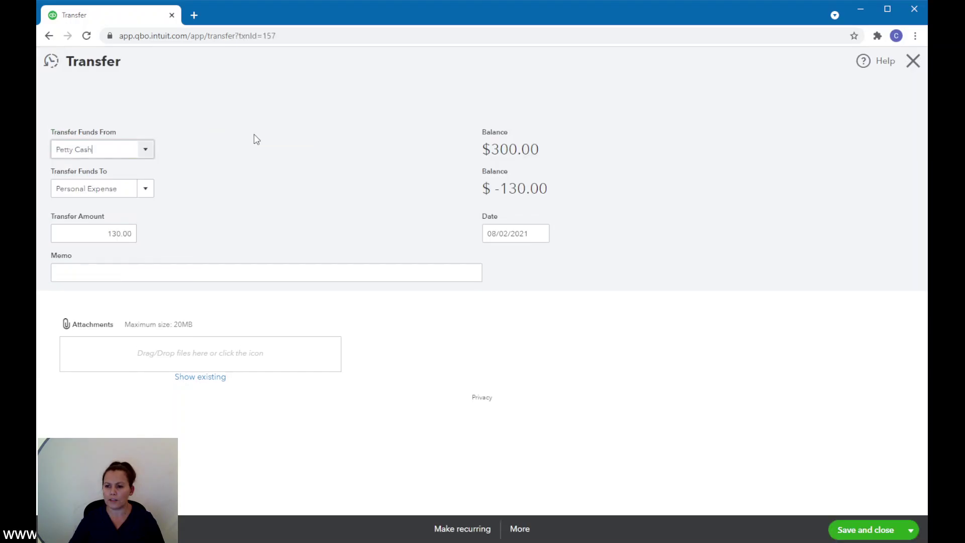
left_click(914, 61)
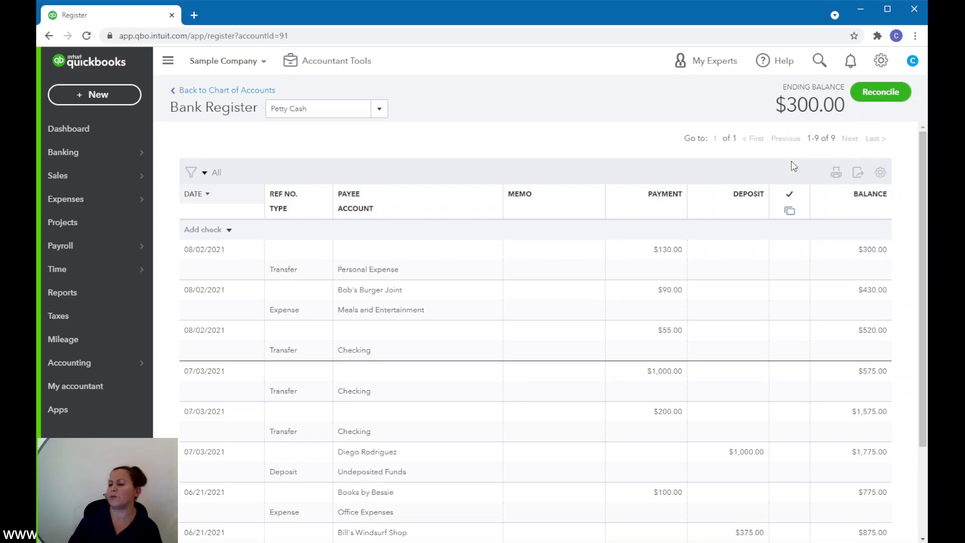
Step: Look over the transaction types available for creation, and return from the Petty Cash register to the chart of accounts
left_click(79, 100)
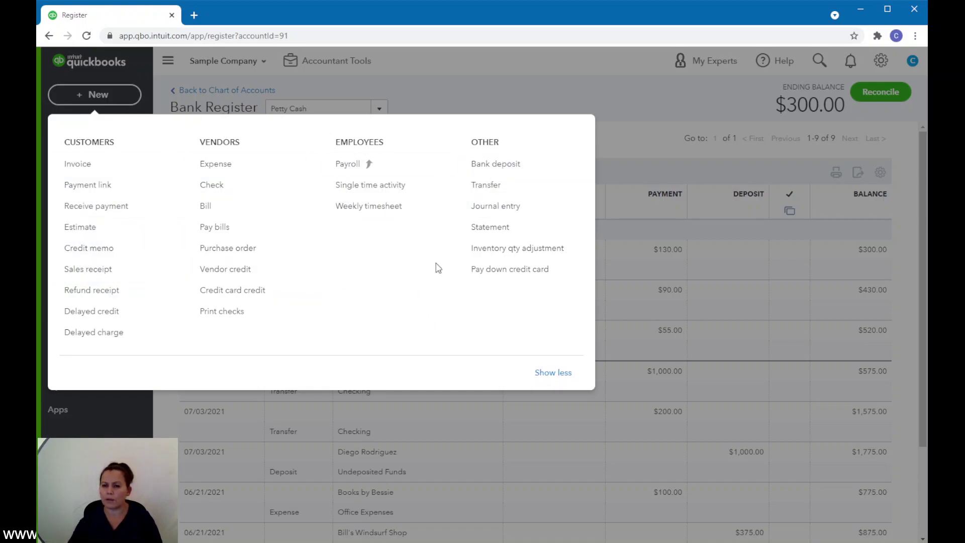
left_click(528, 69)
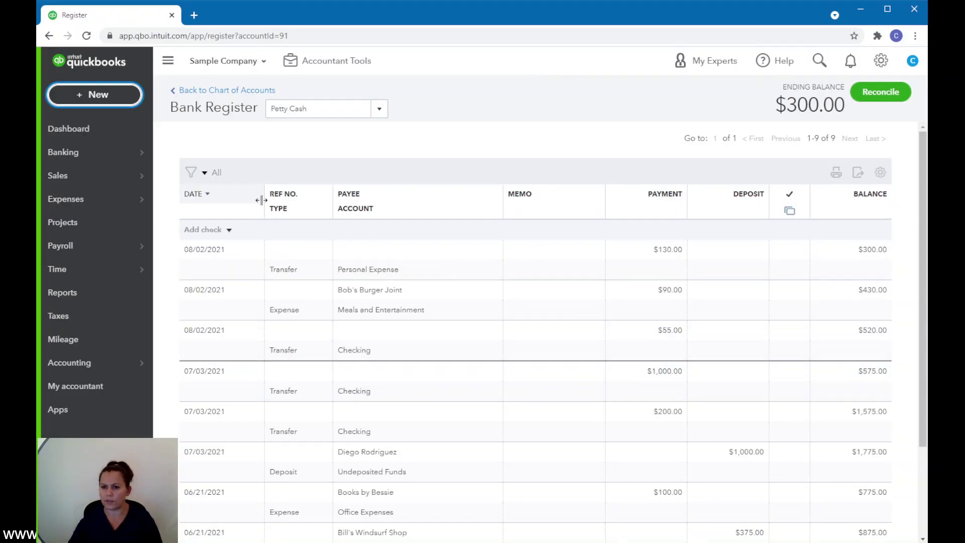
left_click(213, 92)
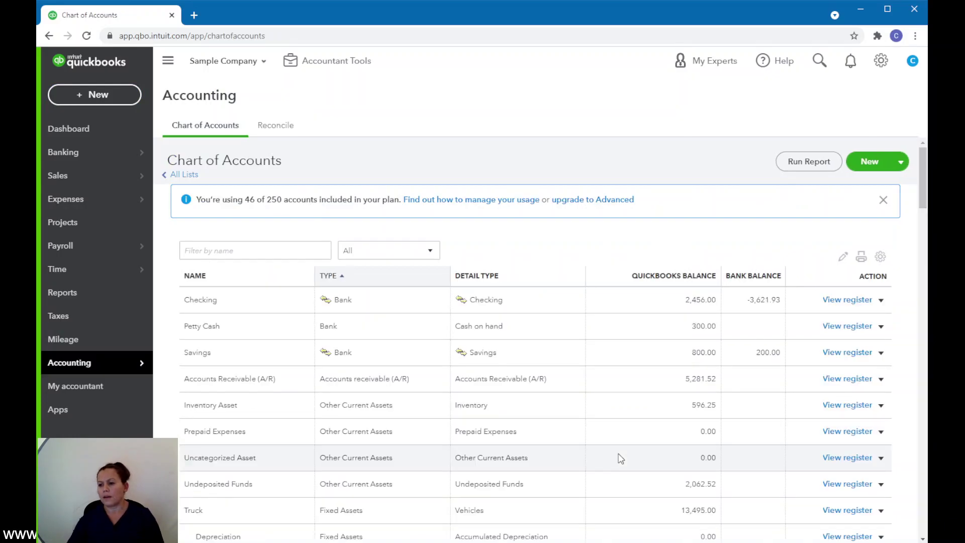